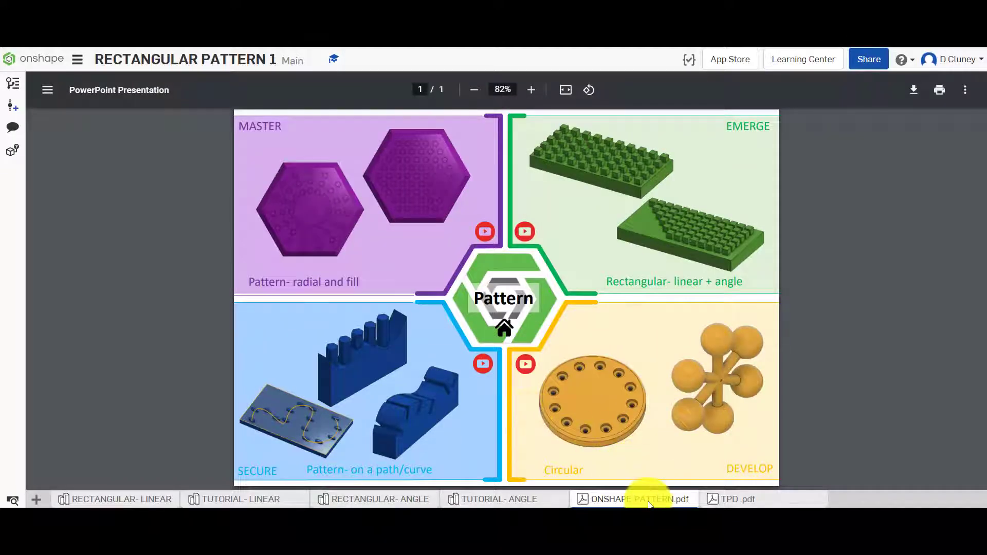
Open the RECTANGULAR- LINEAR Part Studio
mouse_move(646, 502)
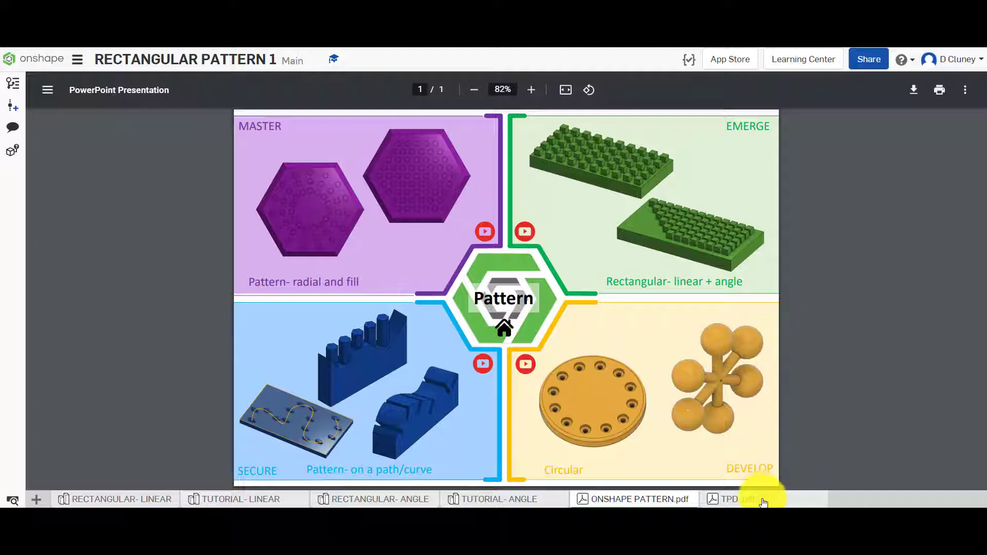
mouse_move(764, 501)
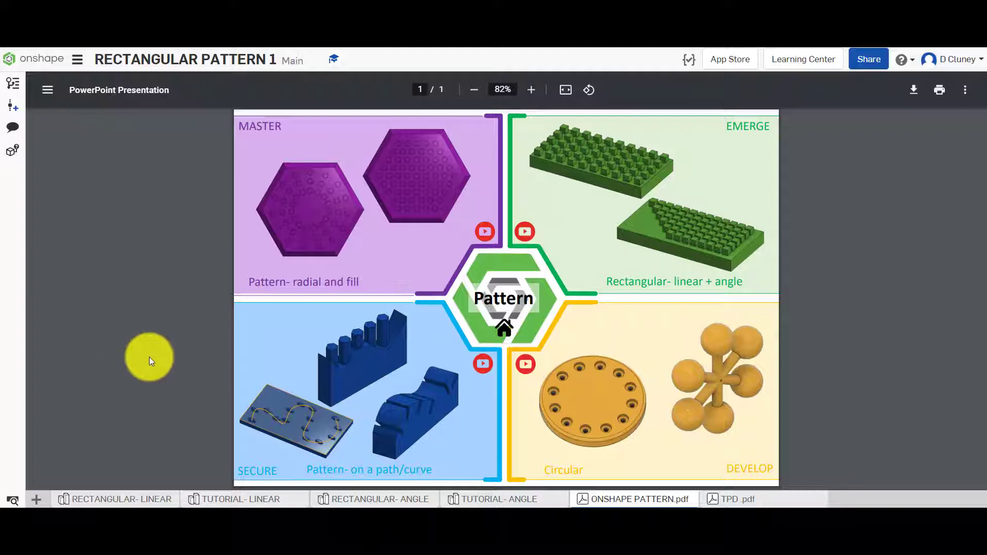
click(138, 502)
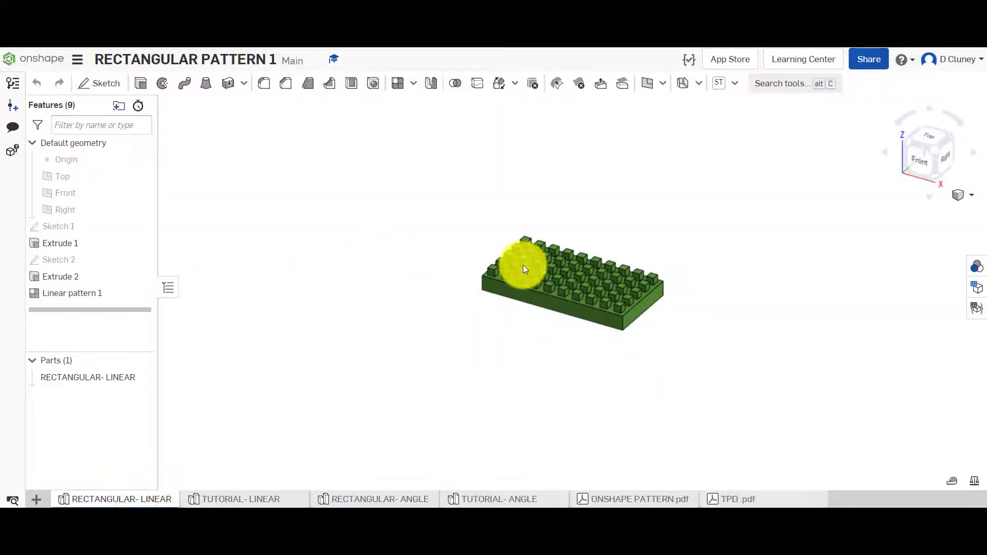
scroll(523, 264, up, 5)
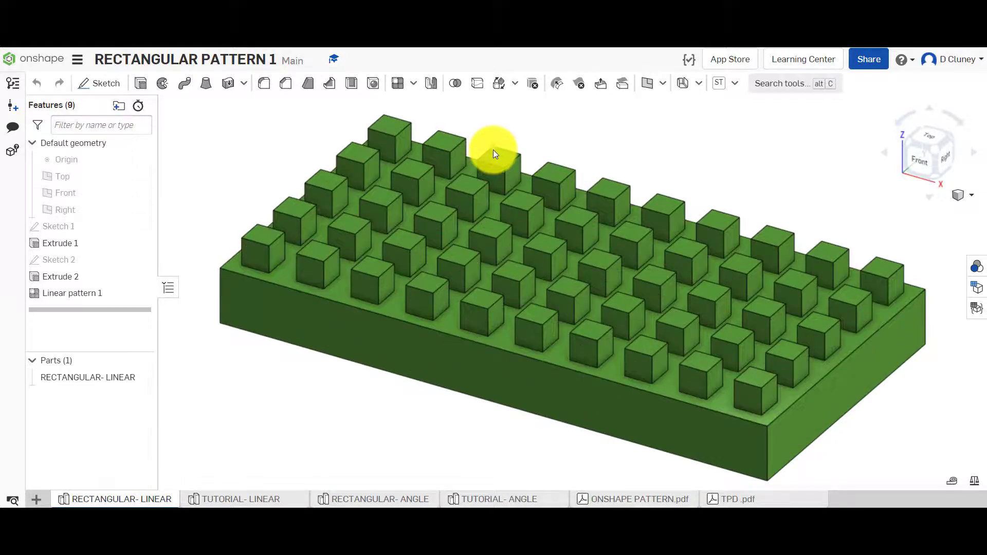
scroll(493, 149, down, 3)
View the plate from Top and roll the history back above Linear pattern 1
right_drag(511, 130, 520, 183)
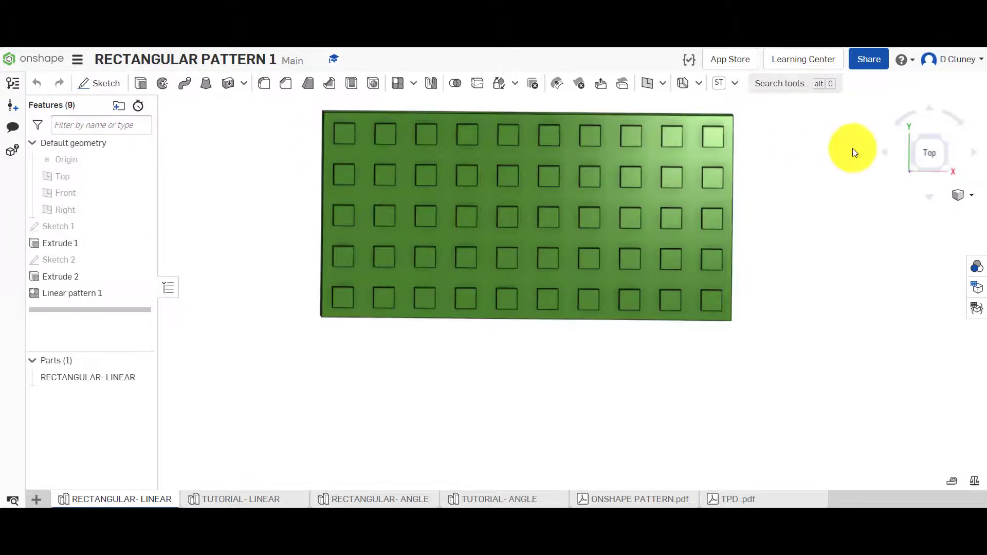
click(940, 149)
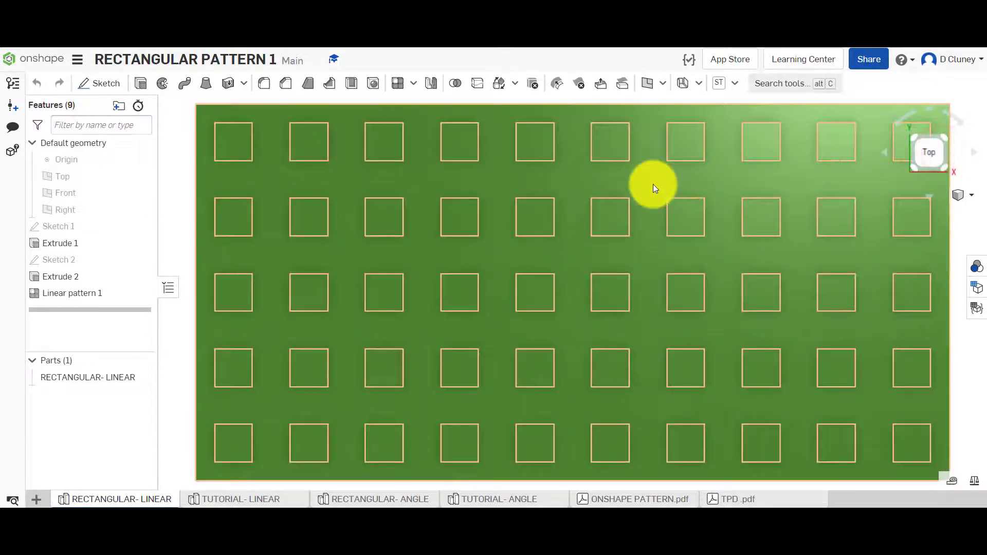
scroll(653, 185, down, 2)
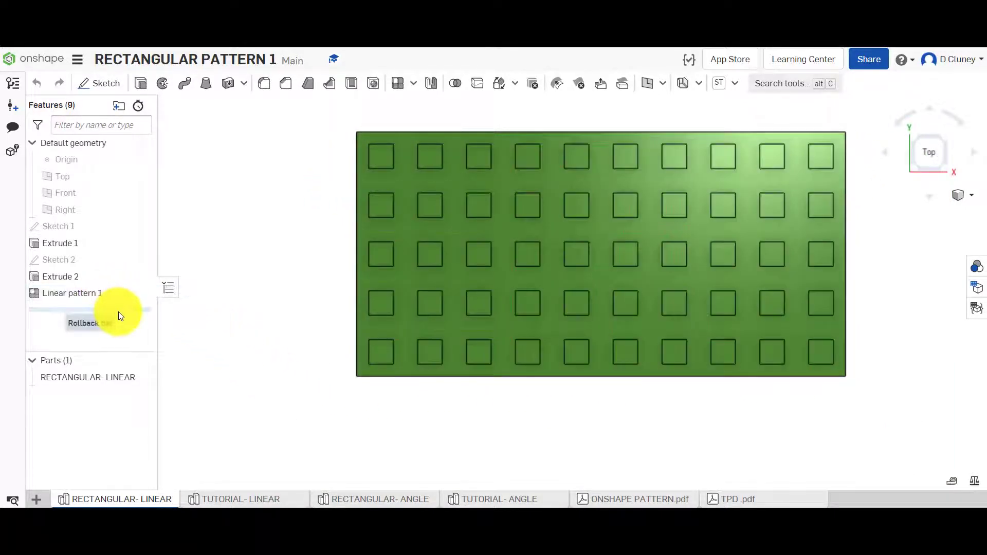
drag(118, 312, 115, 291)
right_drag(271, 294, 251, 259)
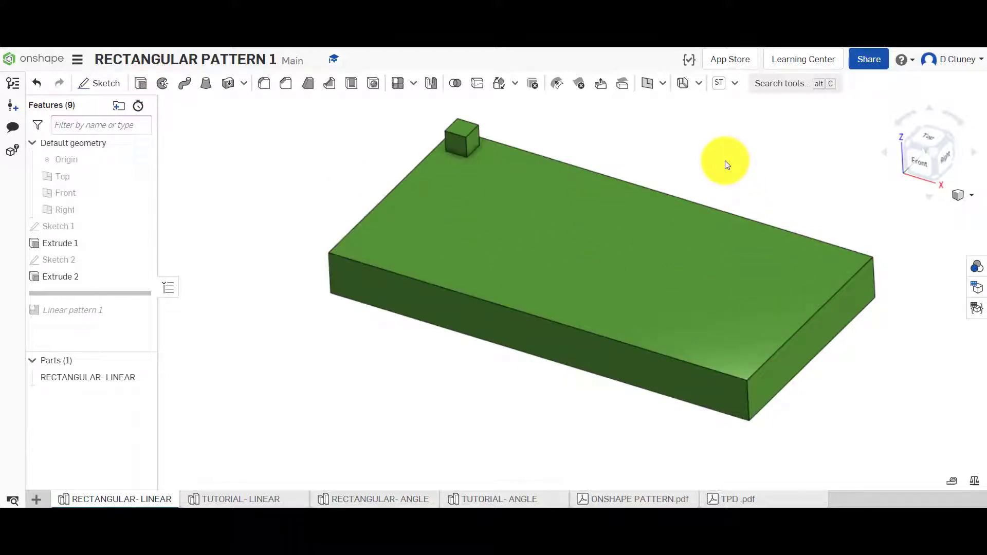
Roll the history to the end and edit Linear pattern 1, keeping it a Feature pattern
click(133, 295)
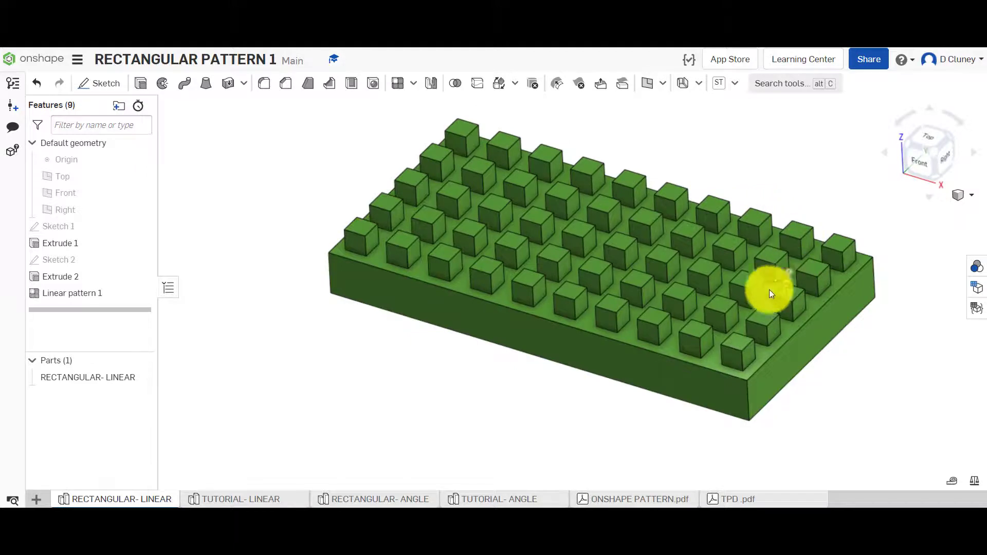
right_click(90, 297)
click(113, 321)
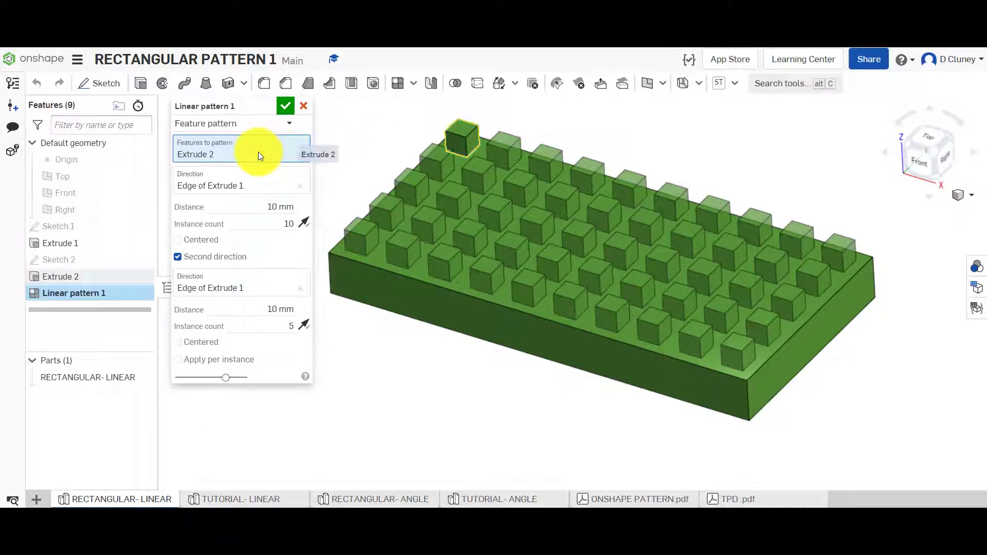
click(241, 125)
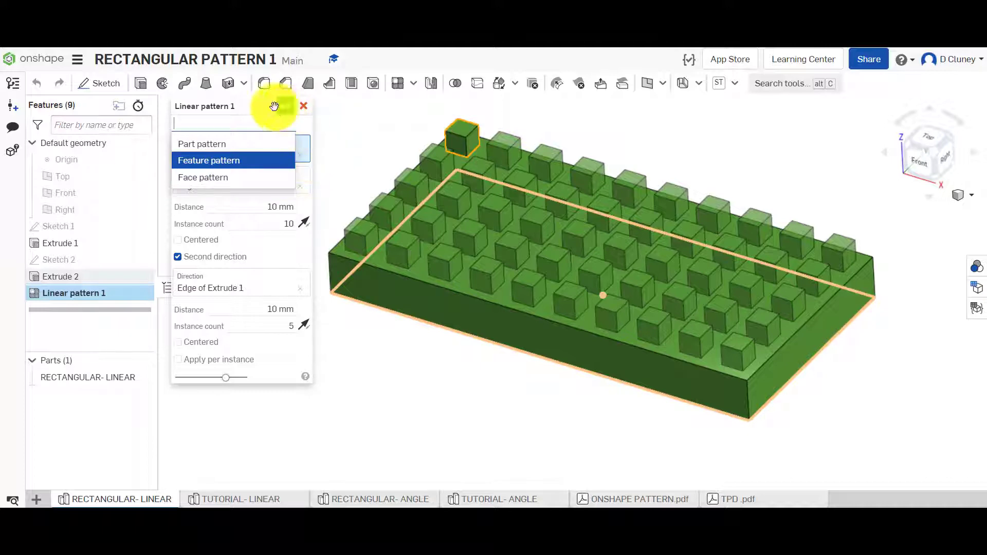
click(341, 110)
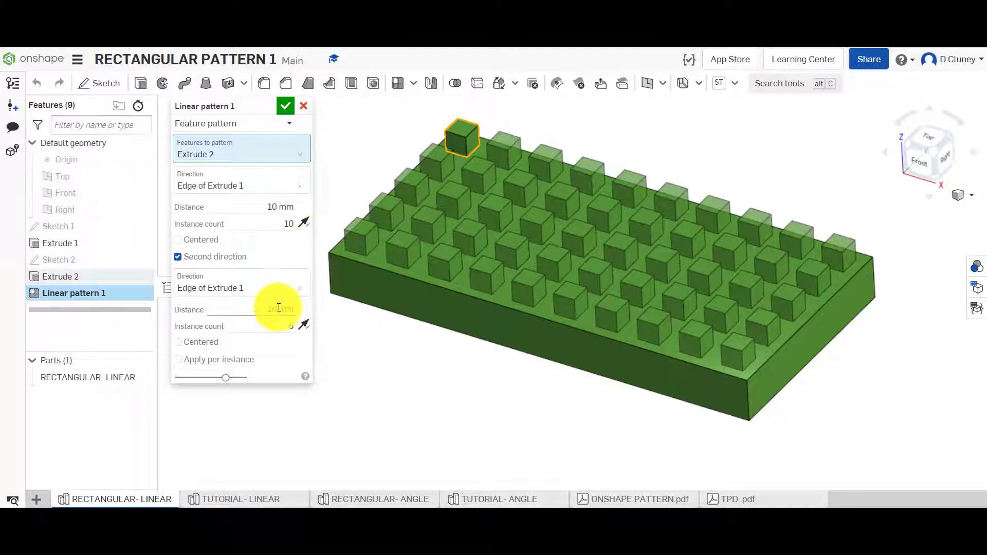
Turn Centered on and back off for the pattern's second direction
click(204, 346)
scroll(432, 329, up, 2)
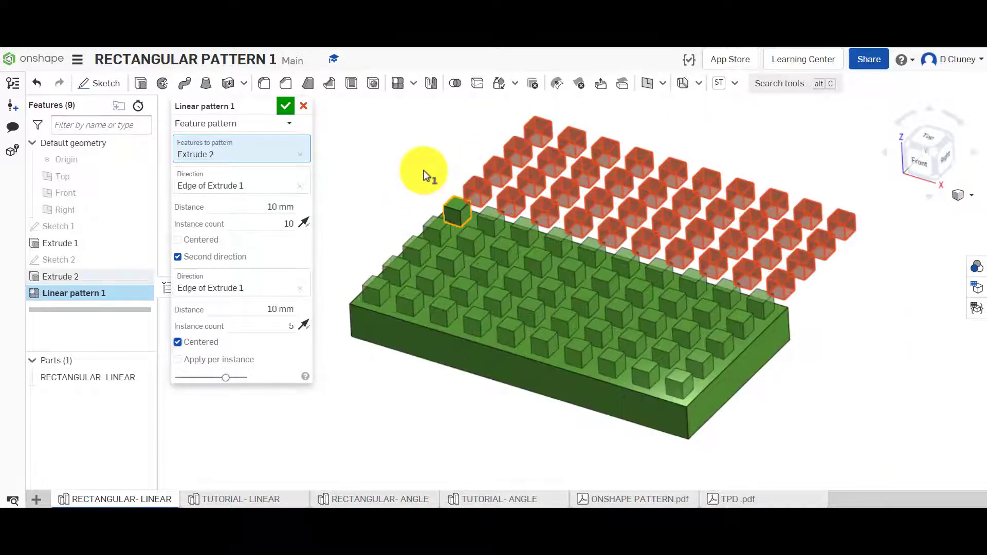
scroll(424, 175, down, 2)
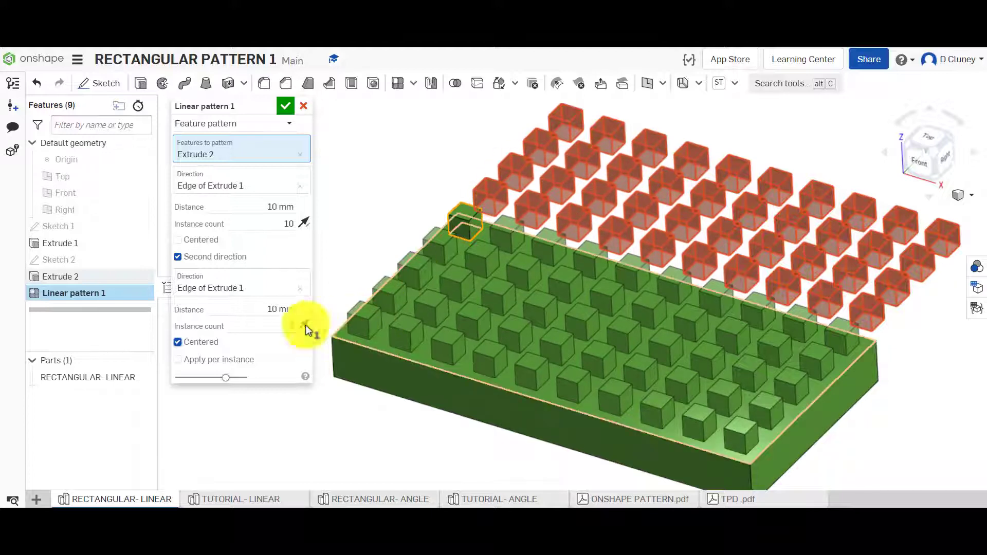
click(203, 341)
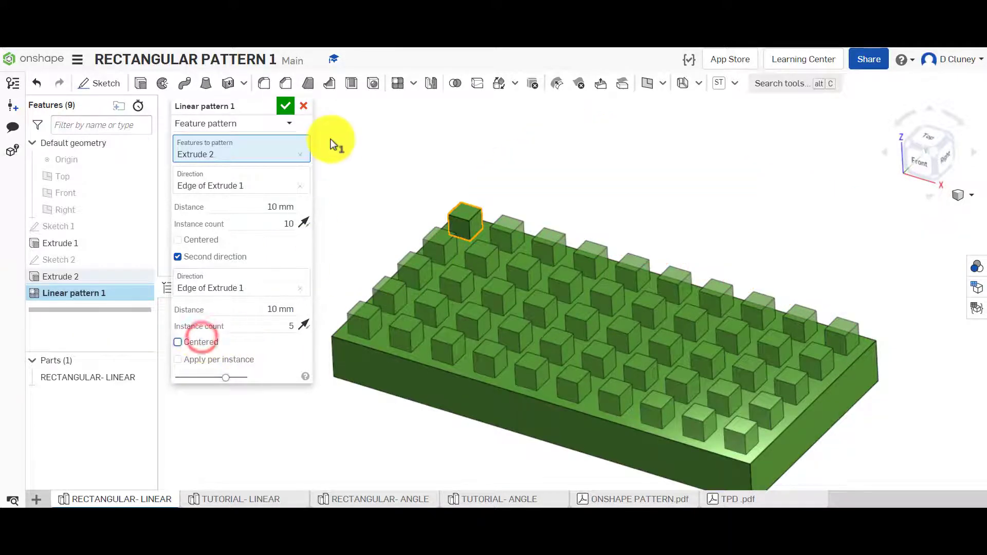
mouse_move(370, 154)
right_down()
mouse_move(371, 202)
mouse_move(372, 159)
right_up()
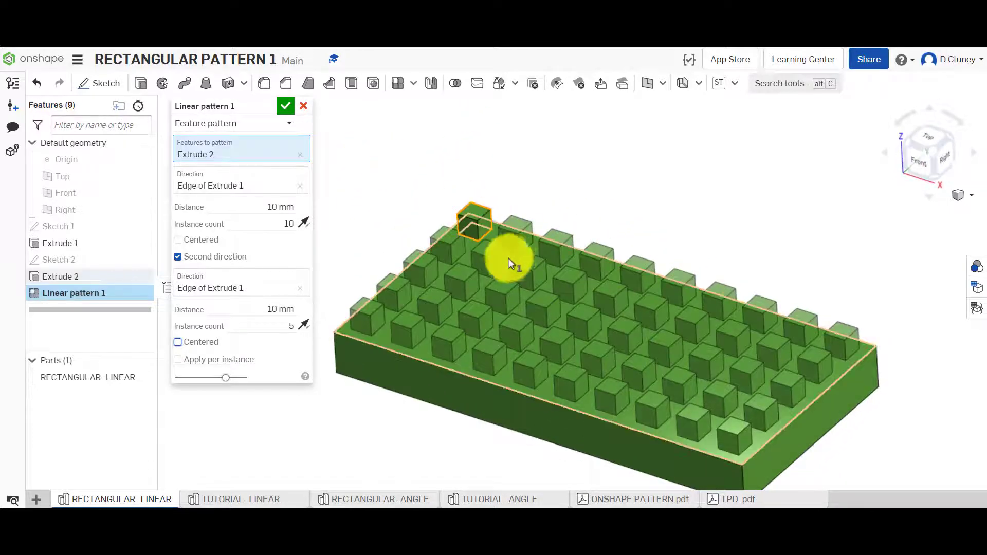
Try 12 first-direction instances, revert to 10, and accept the pattern
click(287, 225)
click(286, 224)
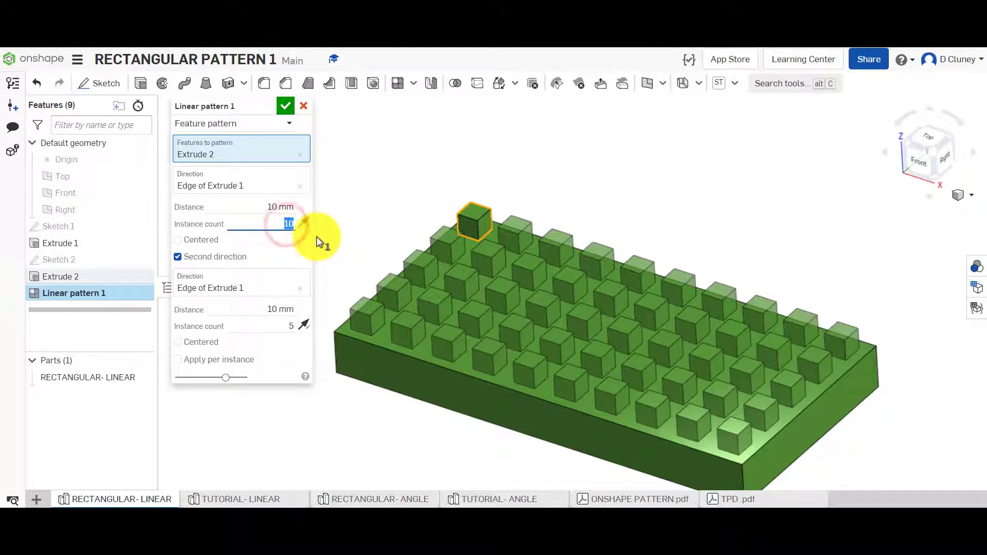
text(12)
key(Return)
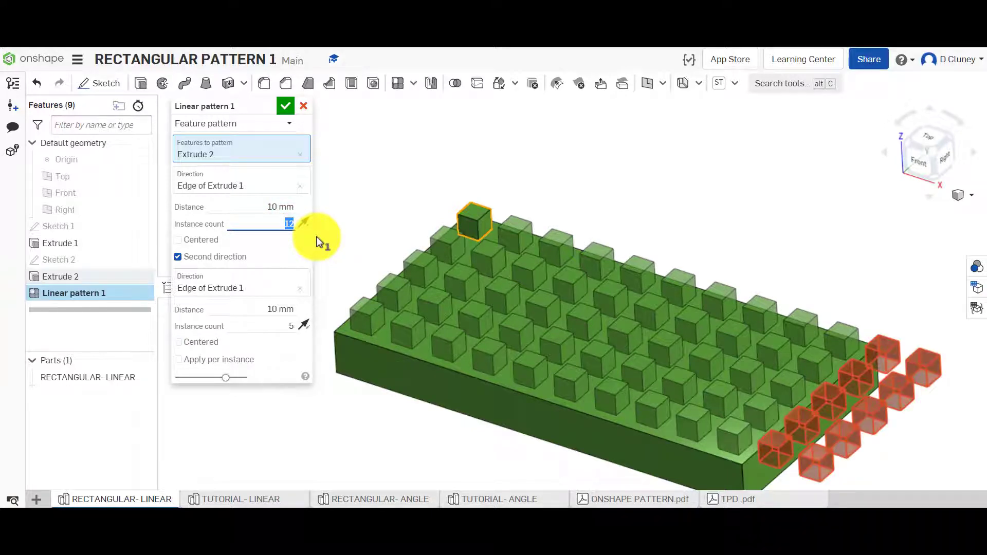
text(10)
key(Return)
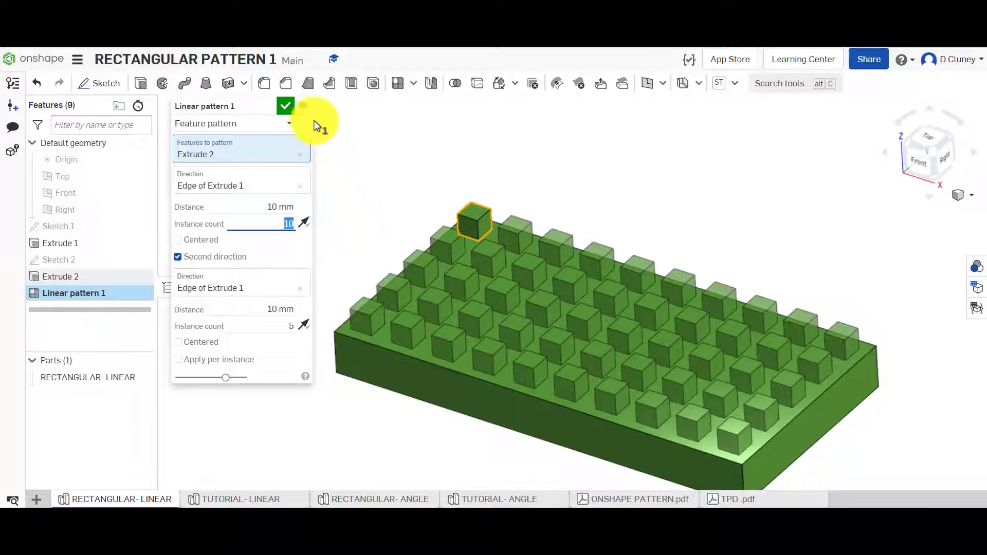
click(292, 106)
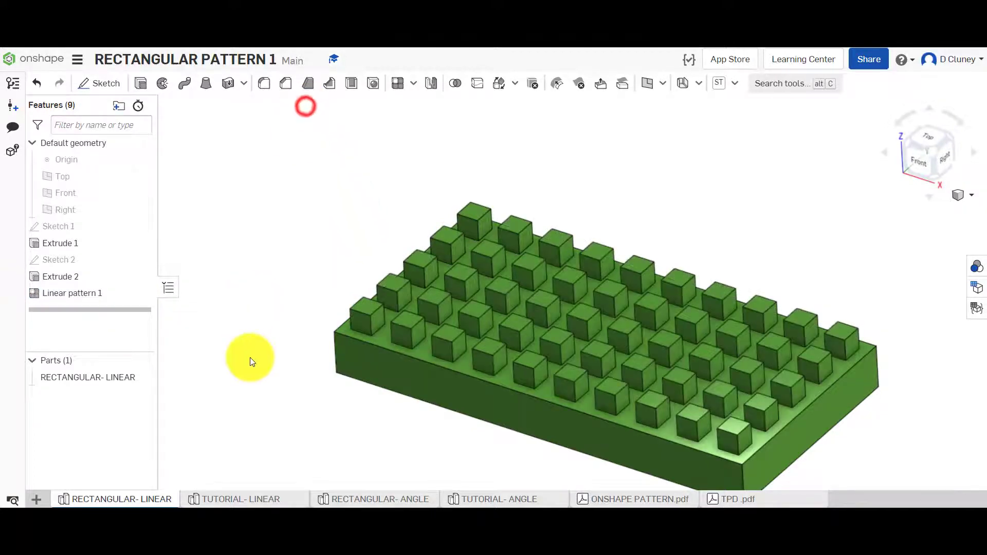
Switch to the TUTORIAL- LINEAR Part Studio and list the pattern types
click(258, 500)
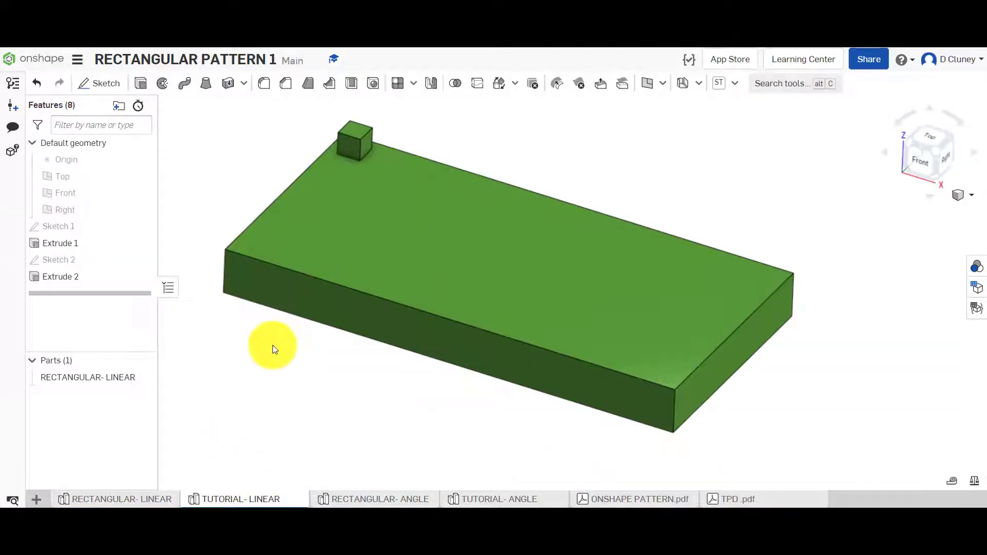
scroll(264, 344, down, 2)
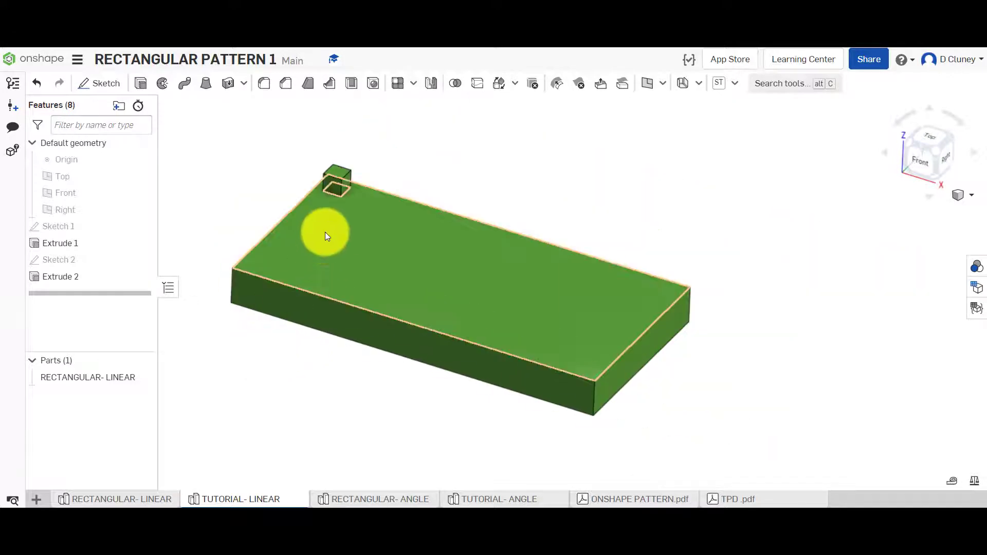
scroll(348, 159, up, 2)
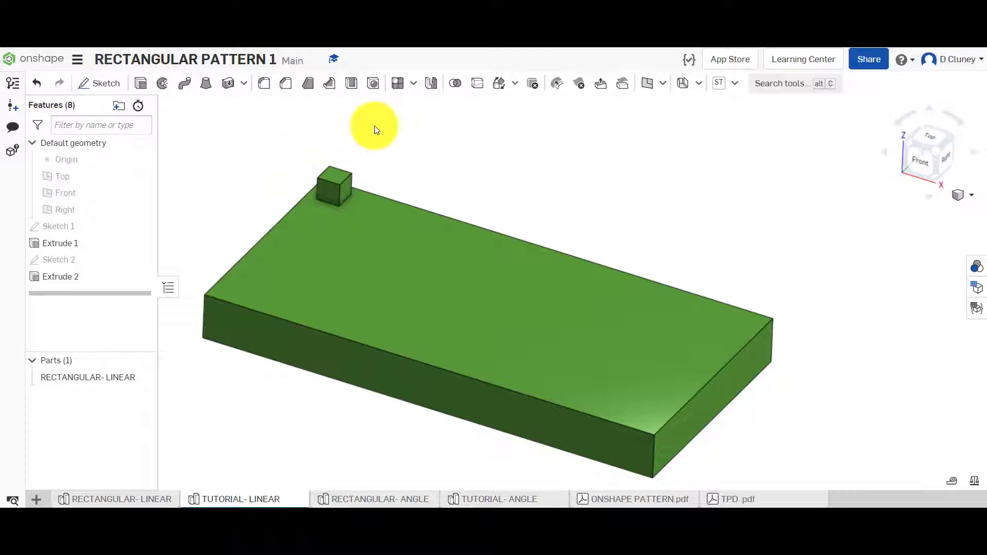
click(414, 83)
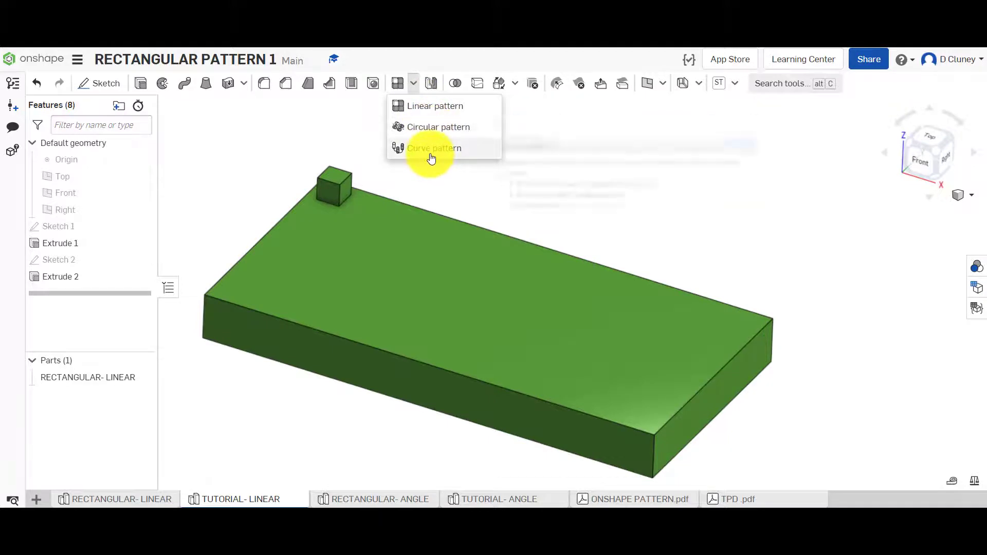
Start a linear part pattern of the plate along its long top edge
click(421, 106)
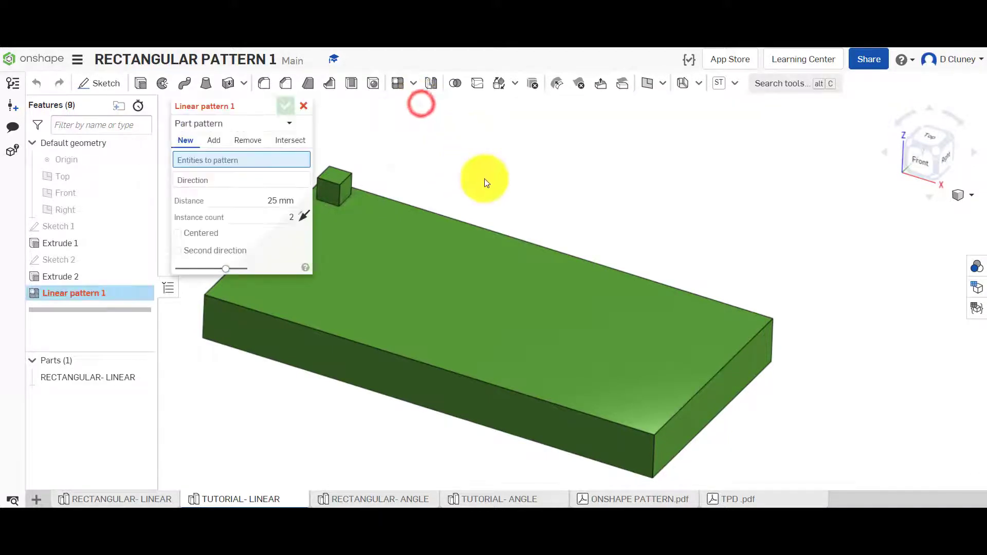
drag(249, 106, 661, 126)
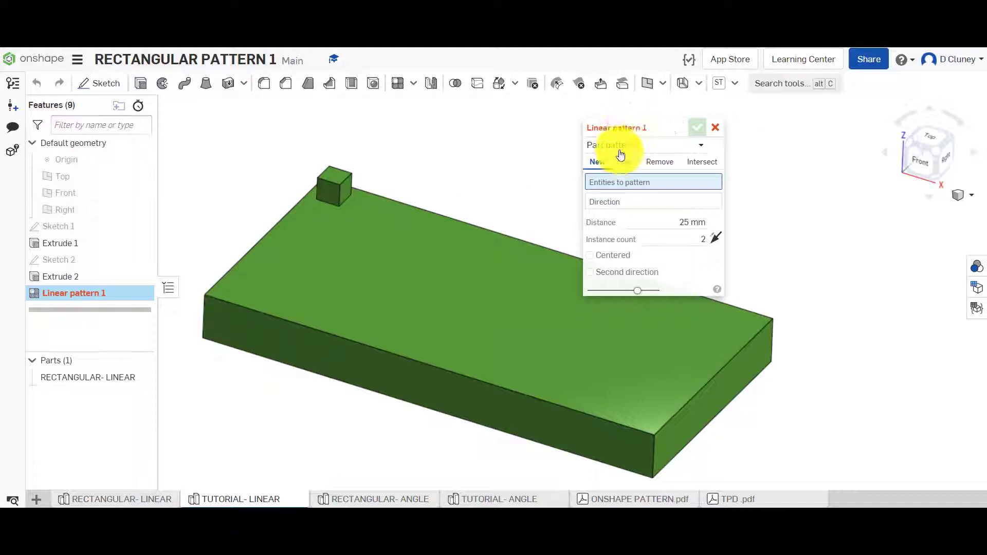
click(359, 273)
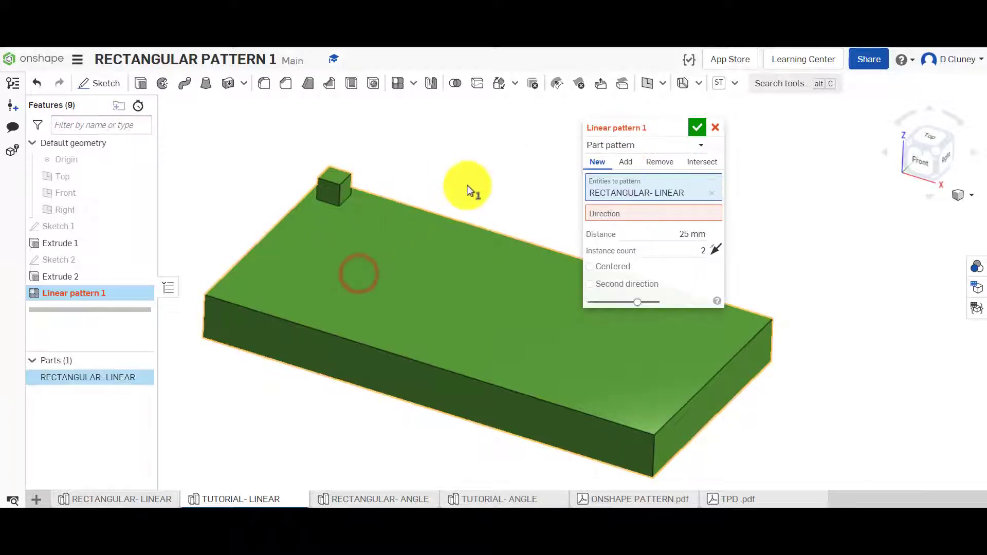
drag(650, 127, 170, 107)
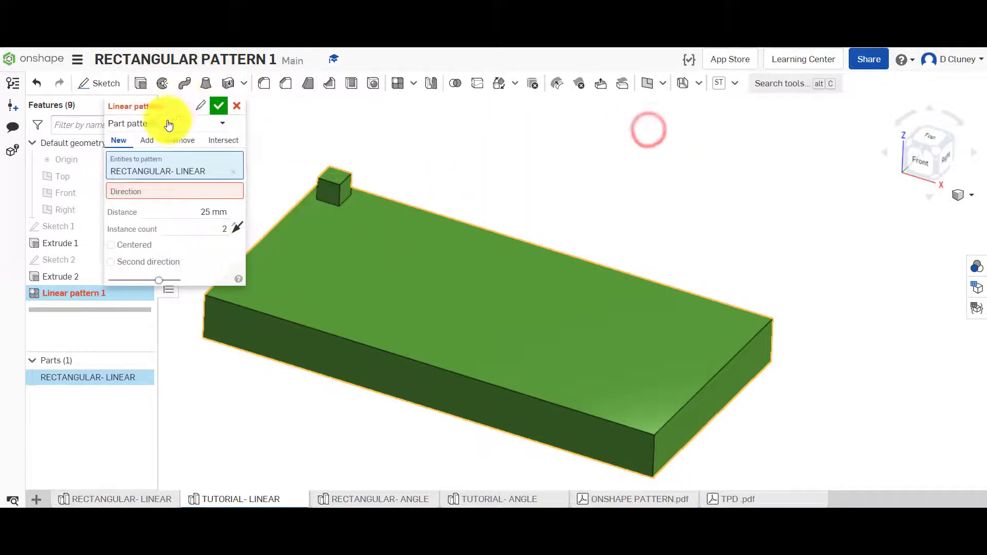
click(168, 192)
click(482, 227)
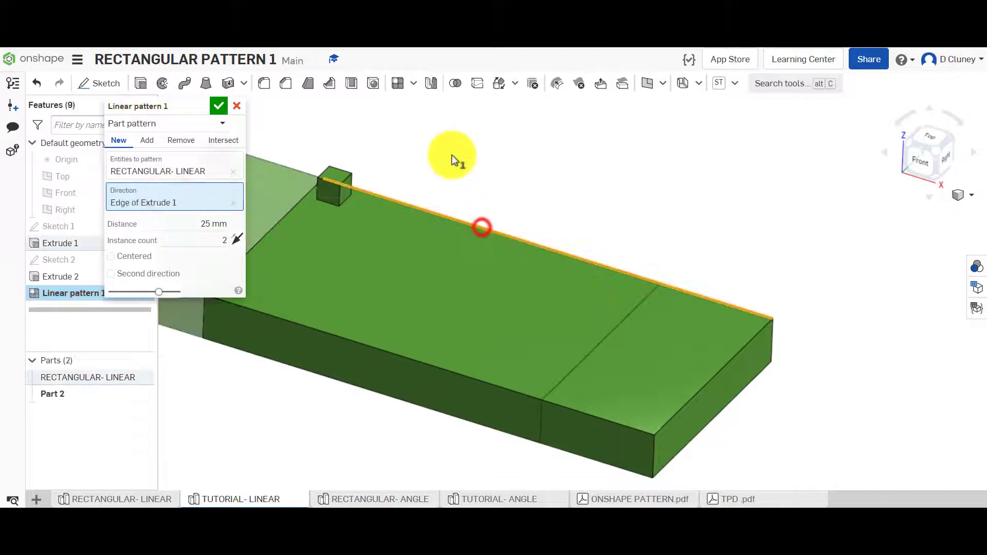
scroll(474, 165, up, 3)
scroll(474, 166, down, 6)
Set the spacing between plate copies to 150 mm
click(226, 223)
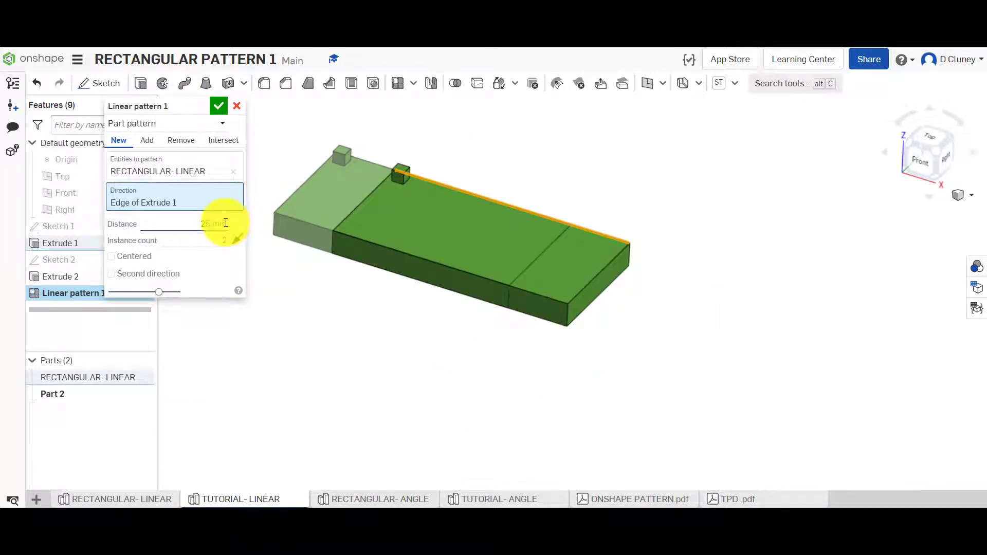
text(100)
key(Return)
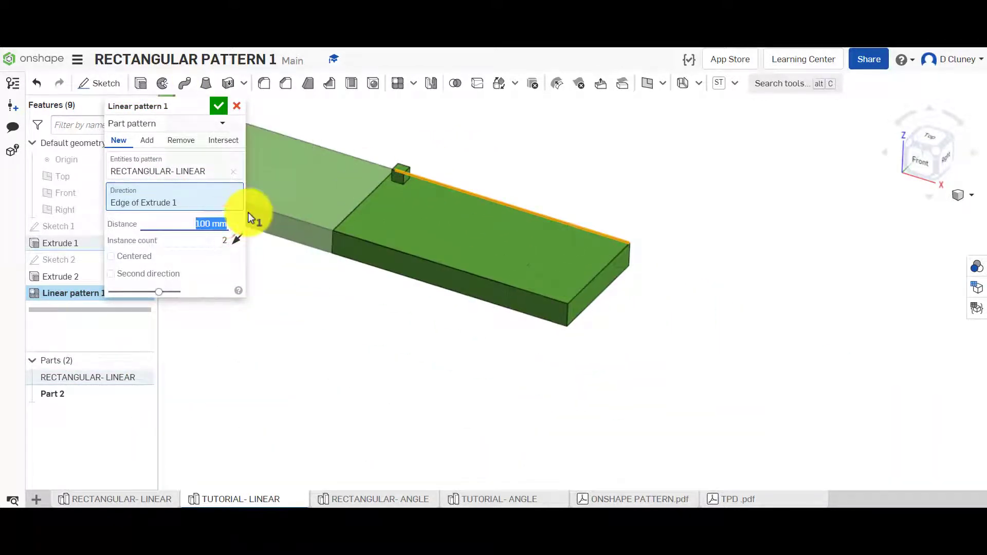
click(239, 236)
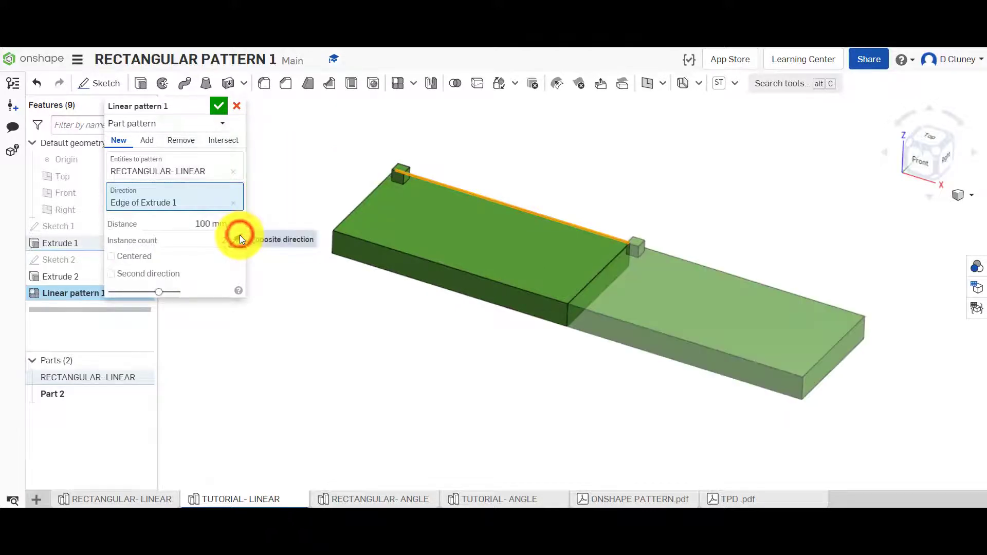
click(218, 232)
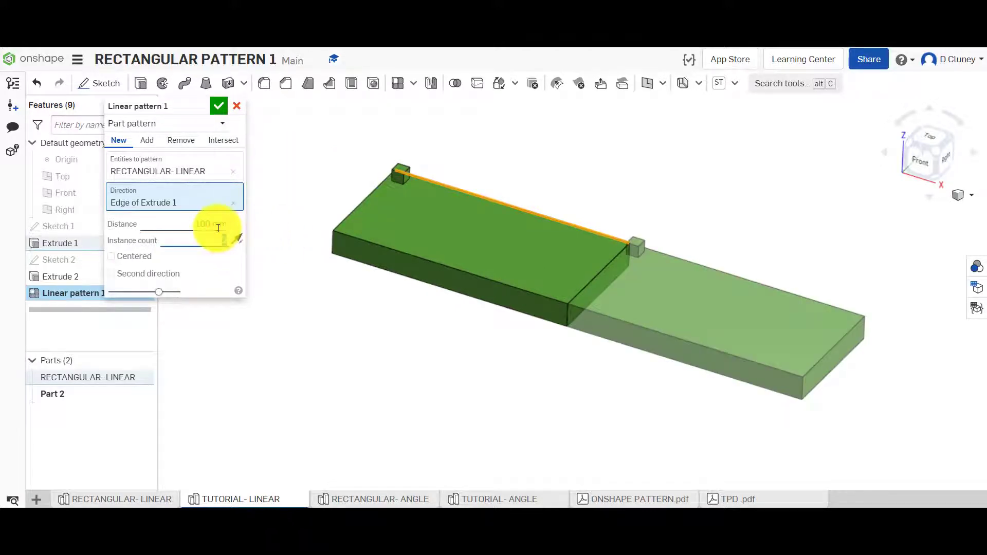
click(218, 227)
text(150)
key(Return)
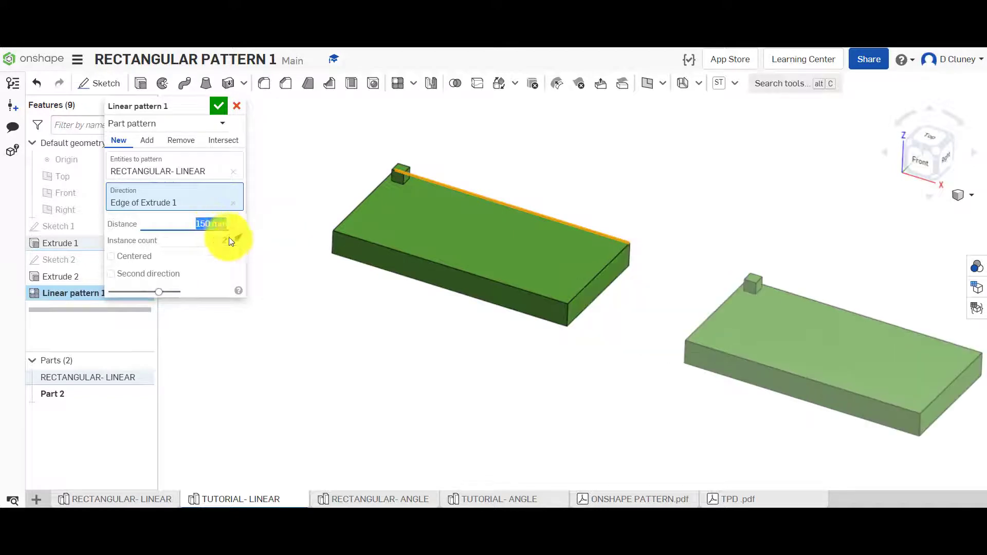
Keep the pattern running toward the lower right and set 4 instances
click(237, 238)
click(238, 238)
click(226, 239)
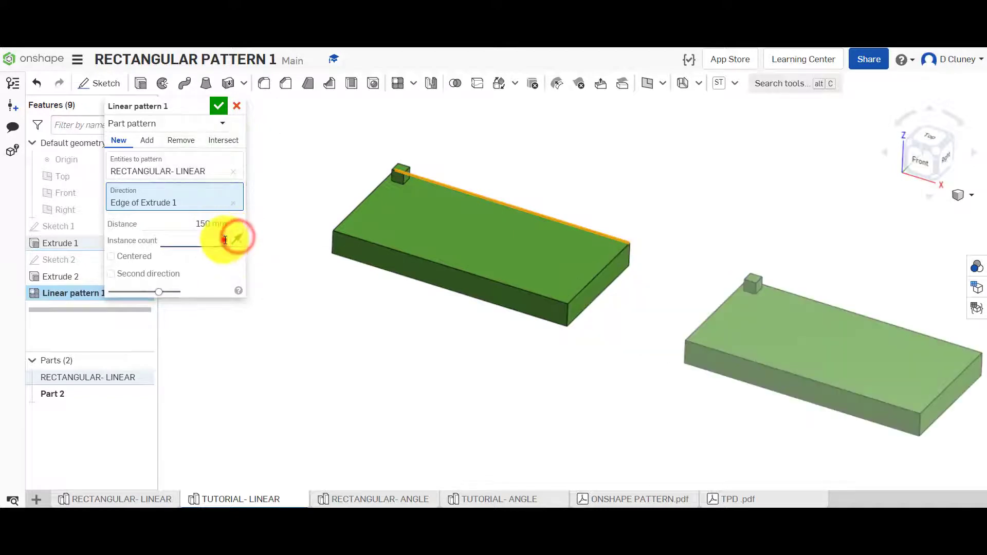
text(4)
scroll(481, 276, down, 5)
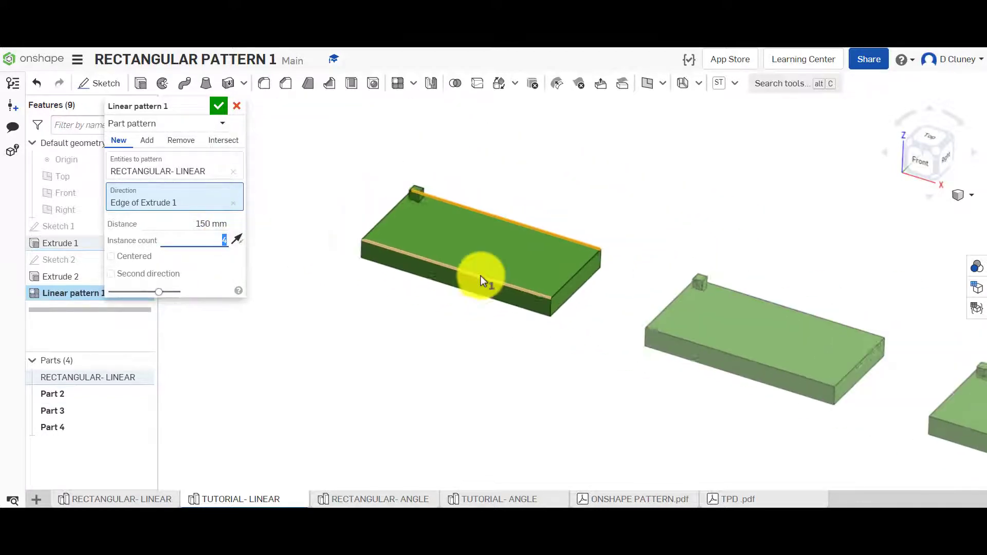
scroll(478, 280, up, 2)
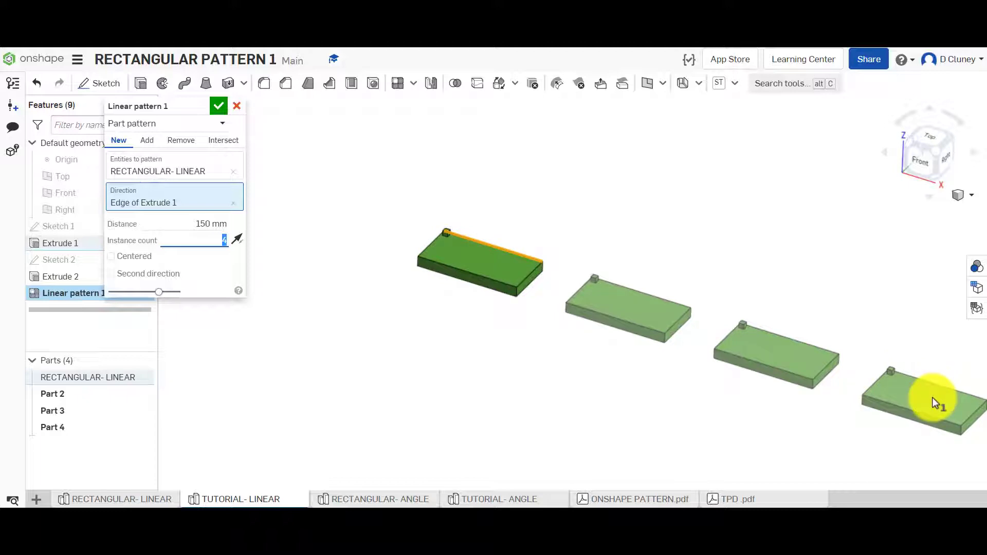
Clear the part and edge selections and switch the pattern to Feature pattern
click(234, 202)
click(236, 172)
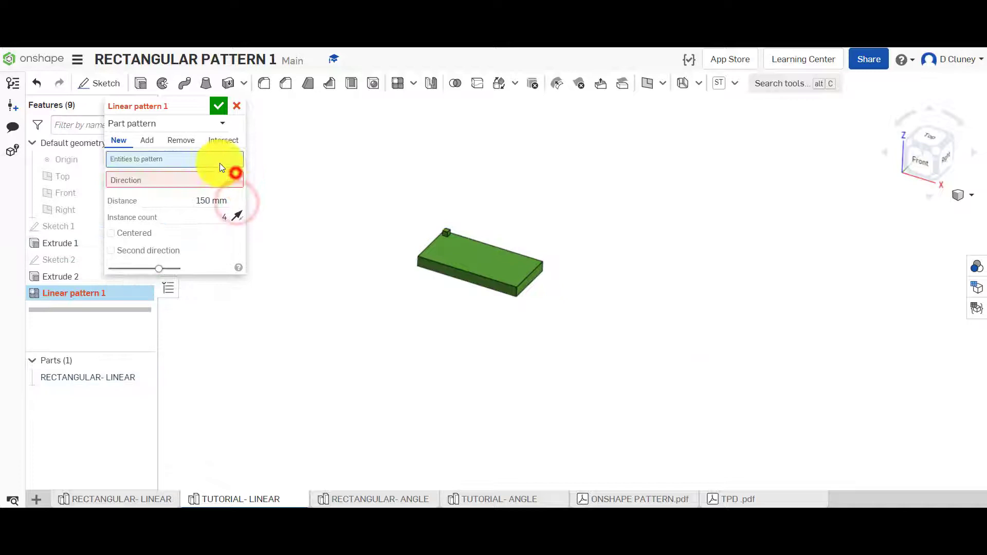
click(185, 125)
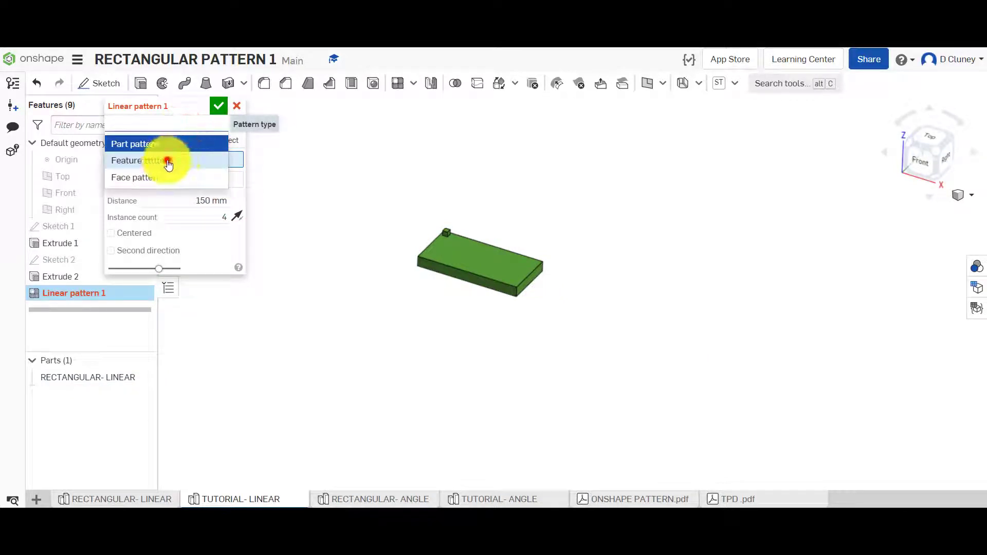
click(168, 163)
drag(176, 106, 270, 105)
scroll(412, 226, up, 3)
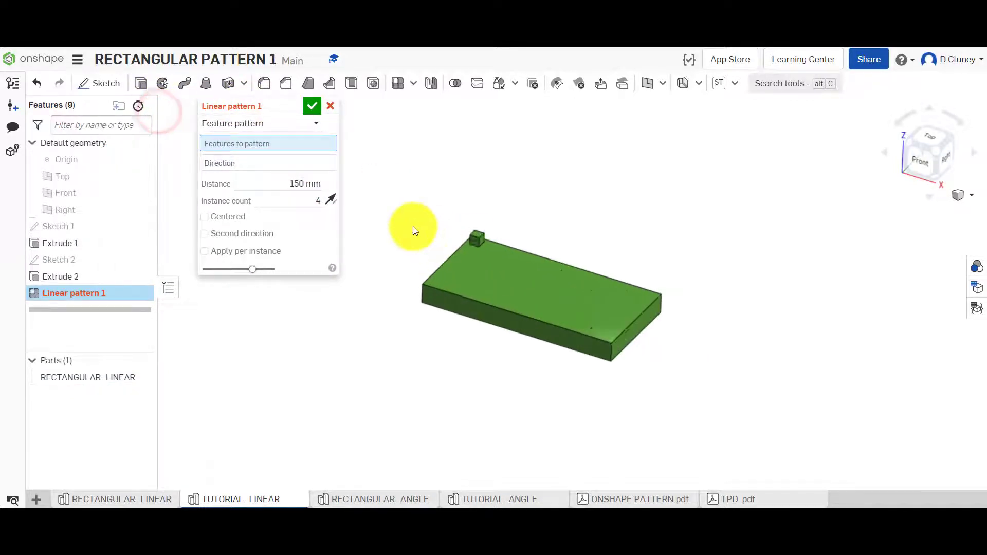
scroll(412, 226, up, 3)
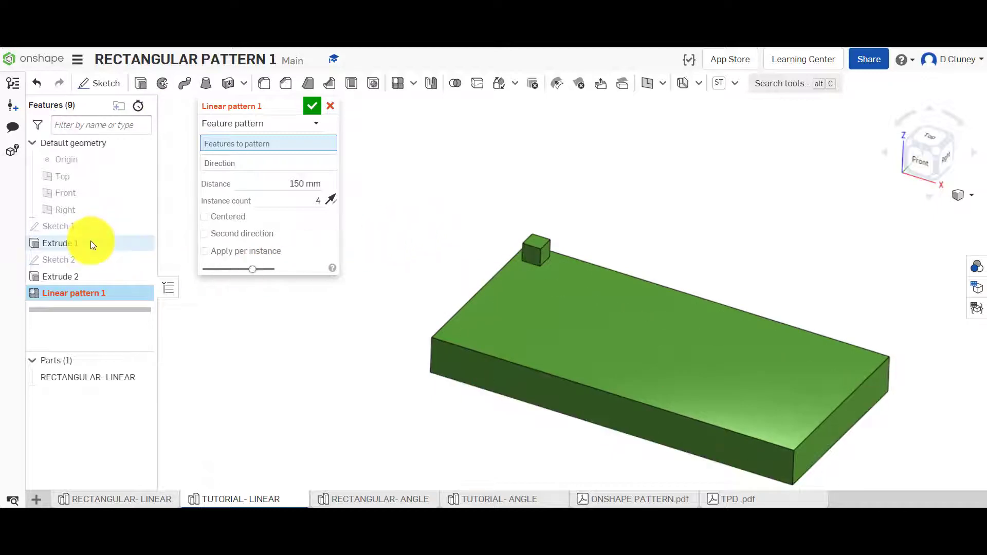
Pattern Extrude 2 along the plate's back edge: 10 mm spacing, 10 instances
click(82, 276)
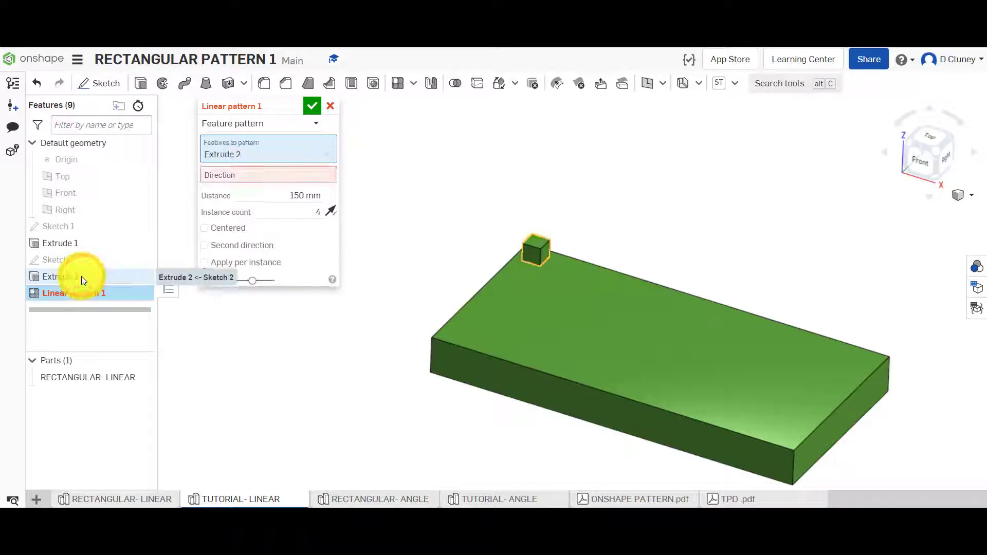
click(261, 177)
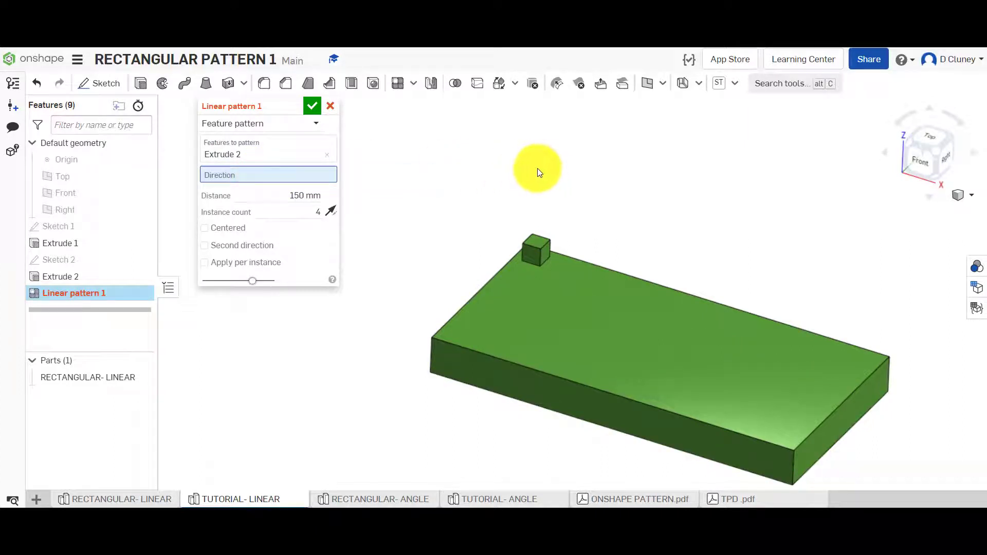
click(622, 273)
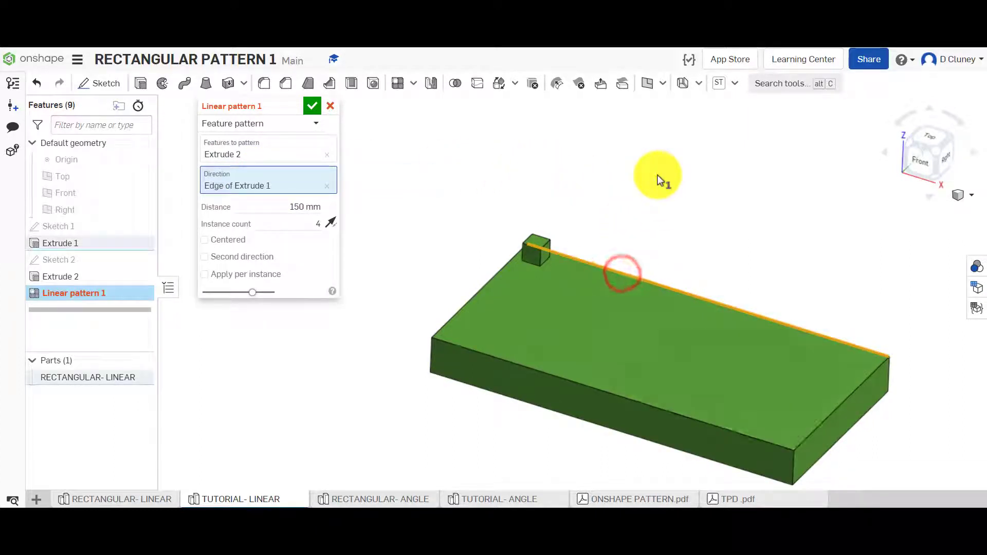
click(301, 207)
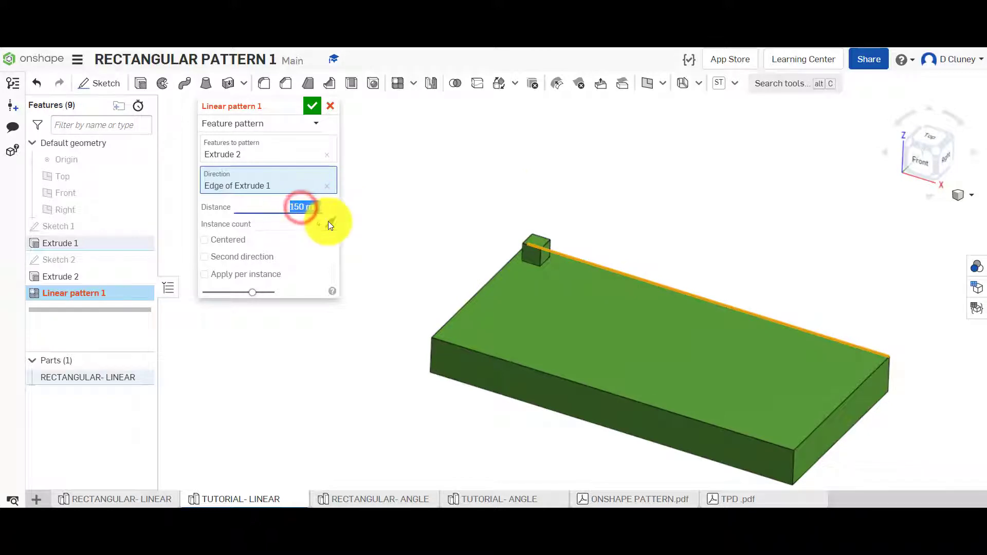
text(10)
key(Return)
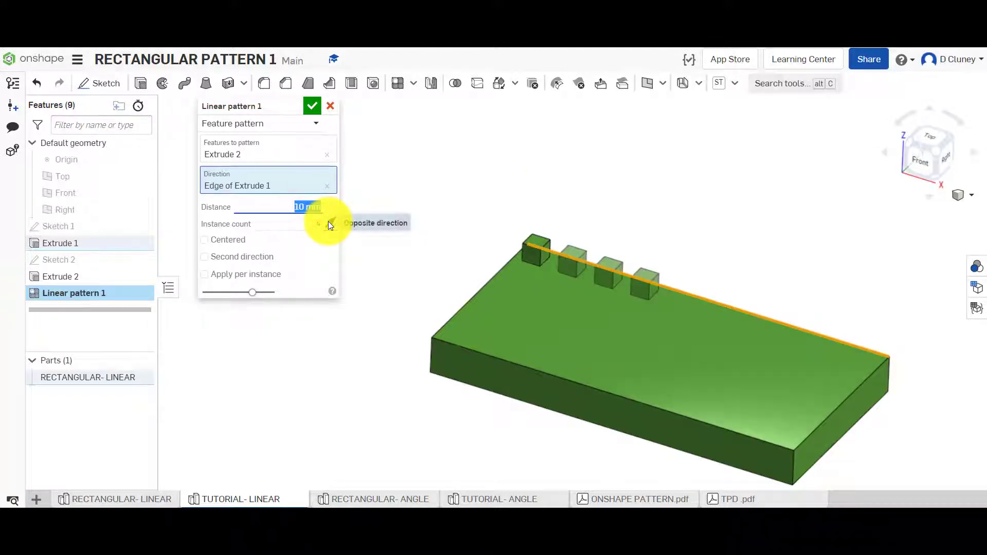
click(314, 223)
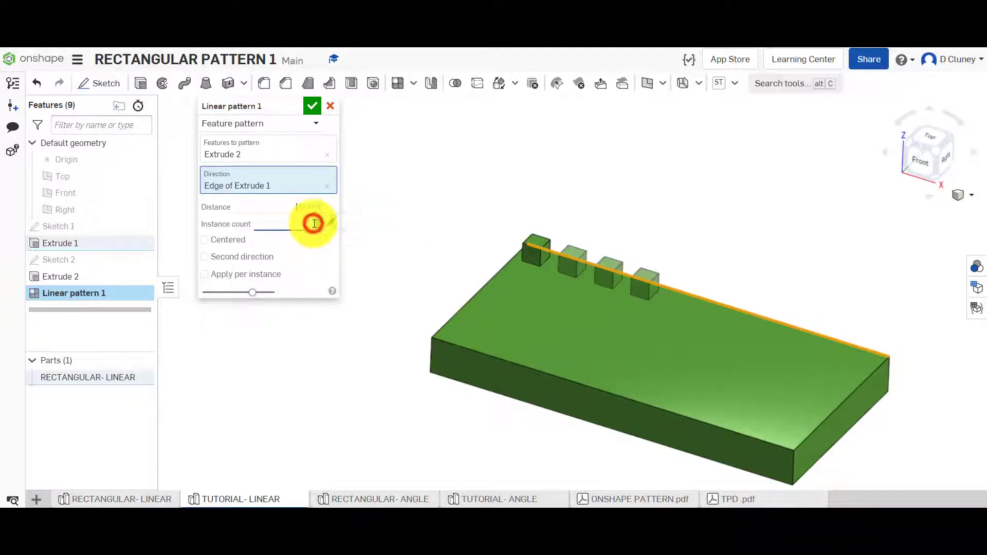
text(10)
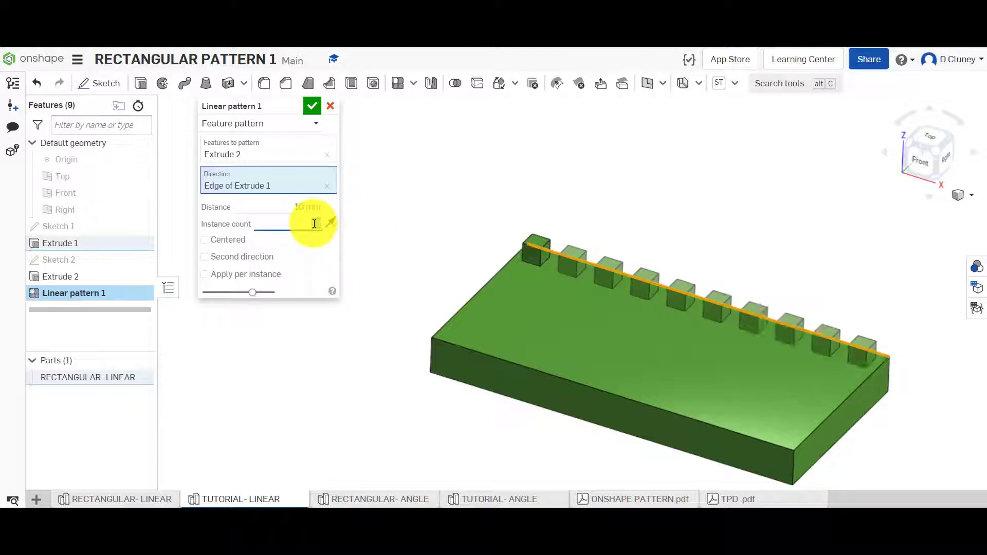
key(Return)
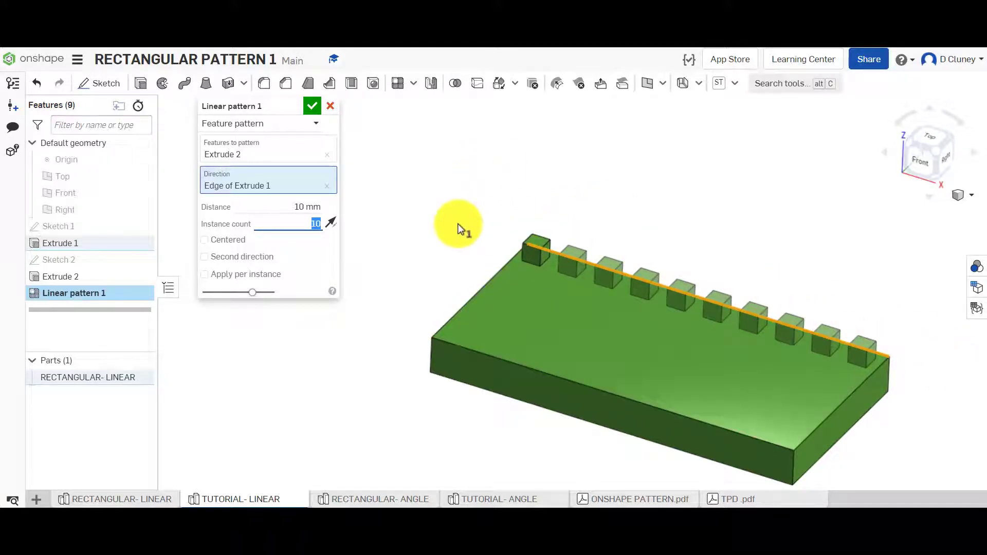
Test flipping and centering the stud row, leaving it uncentred in the original direction
click(332, 222)
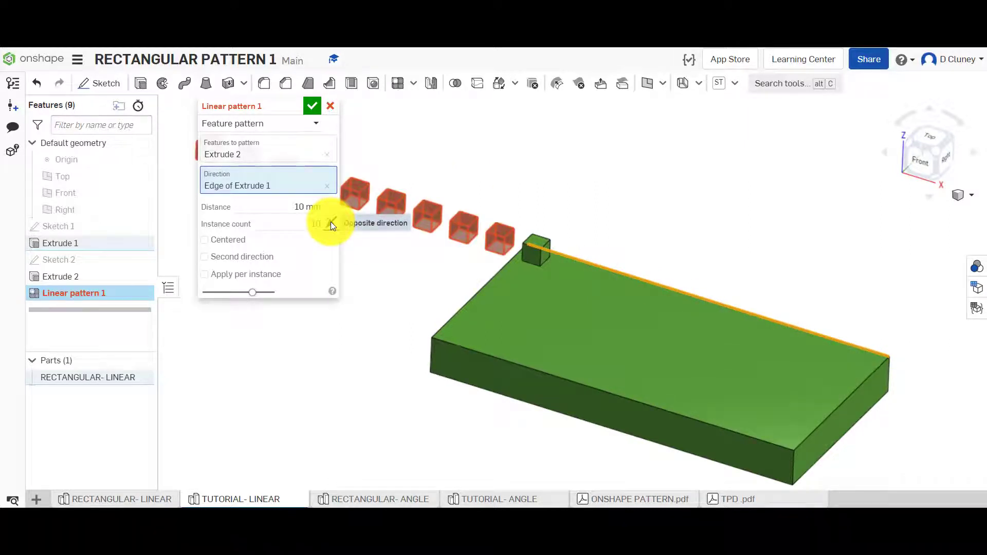
click(331, 222)
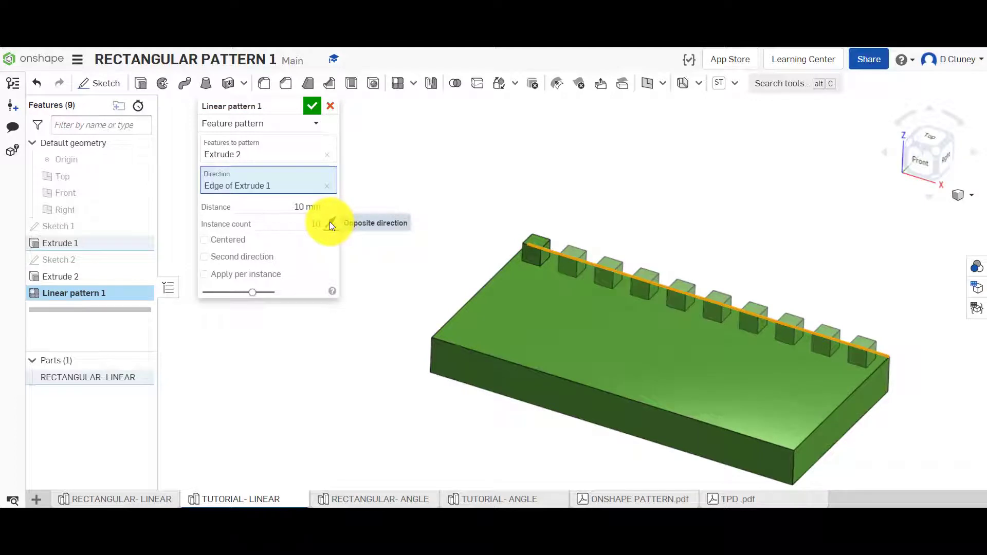
click(240, 242)
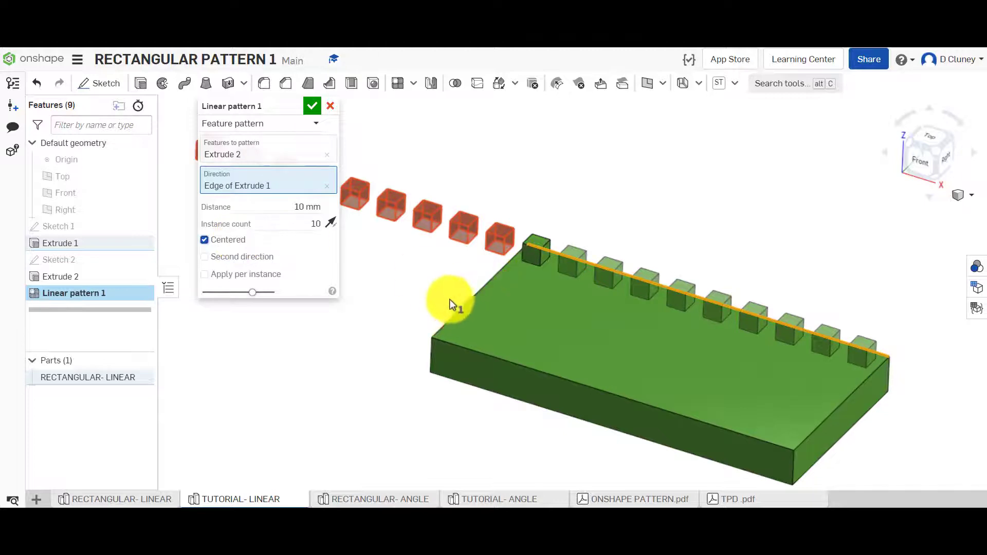
scroll(450, 304, down, 5)
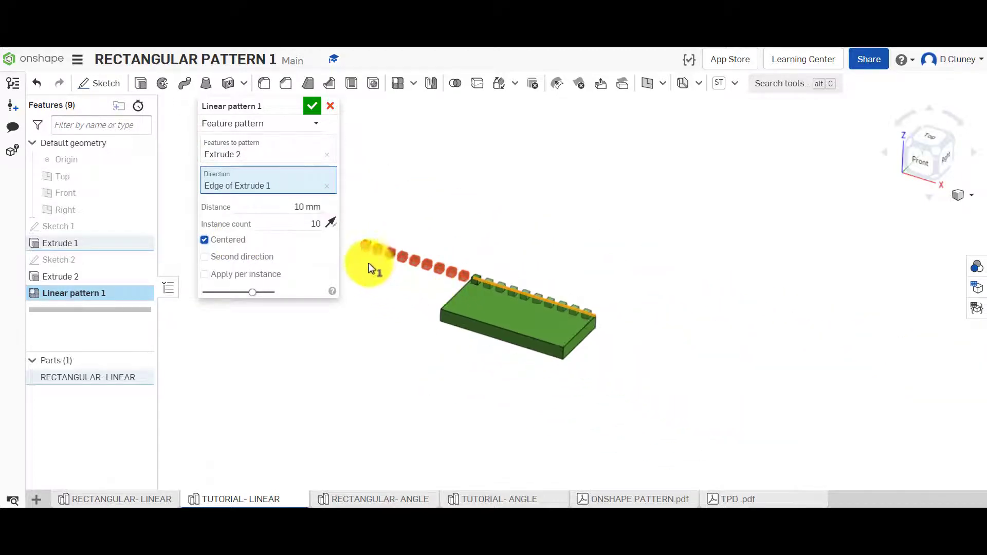
scroll(370, 267, up, 5)
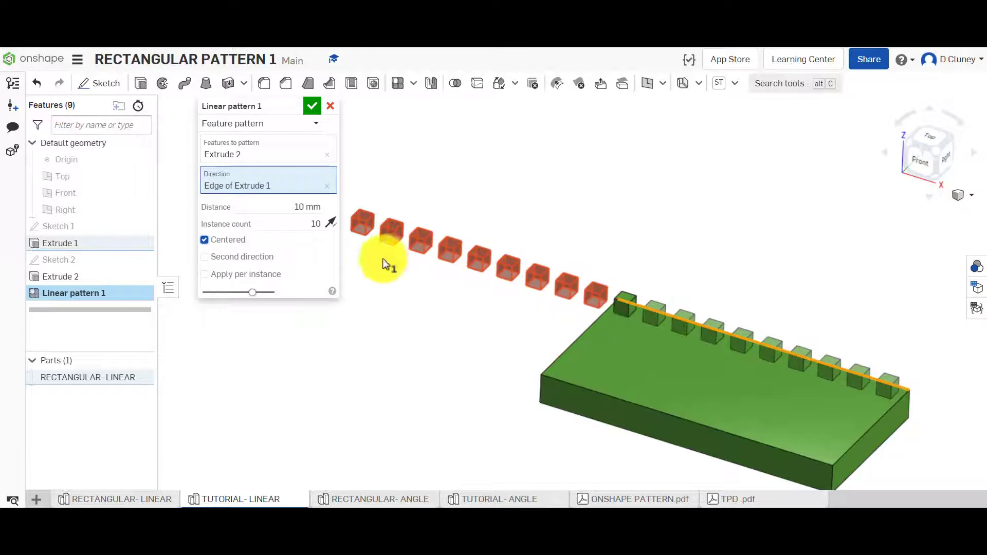
click(233, 240)
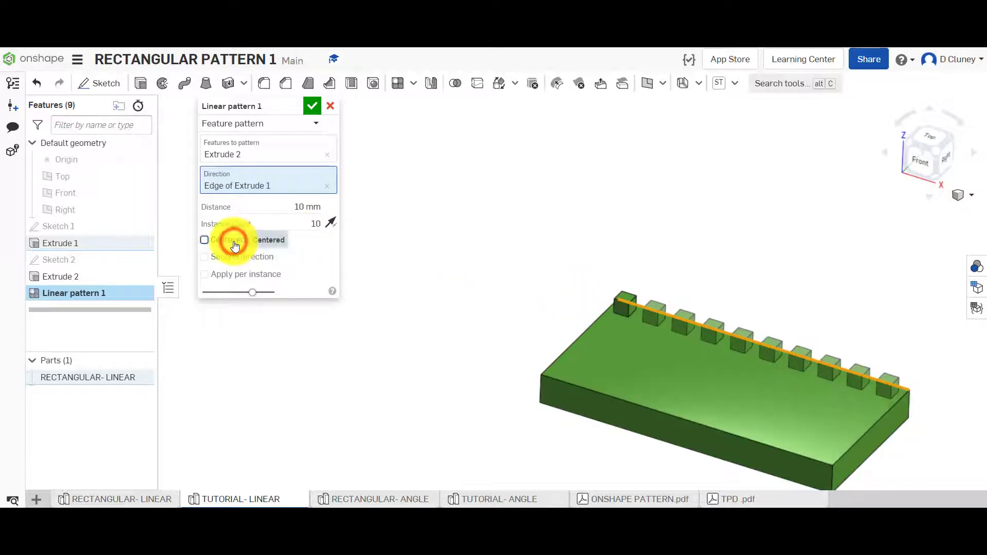
Commit the ten-stud row and reopen Linear pattern 1 for editing
click(312, 106)
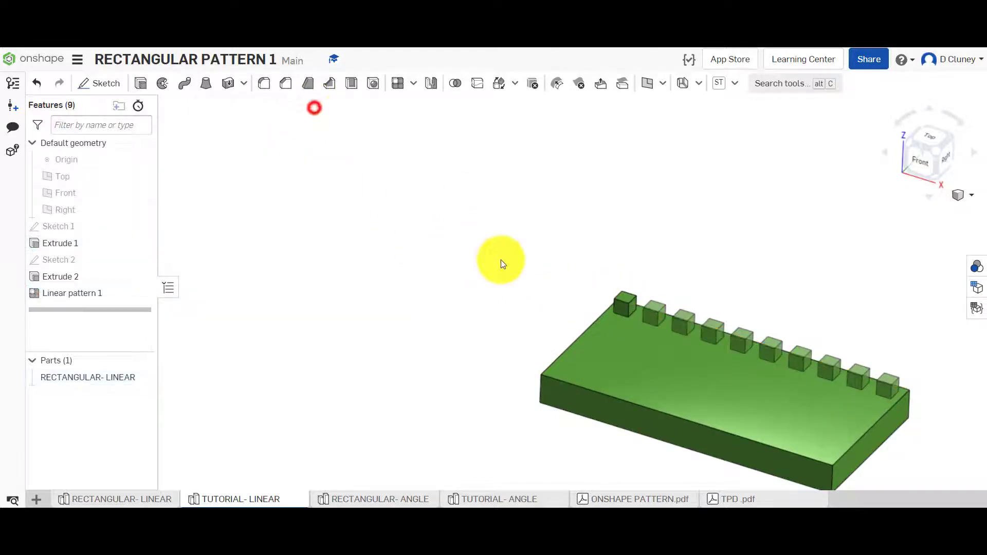
scroll(504, 286, up, 2)
scroll(504, 286, down, 3)
scroll(771, 324, up, 3)
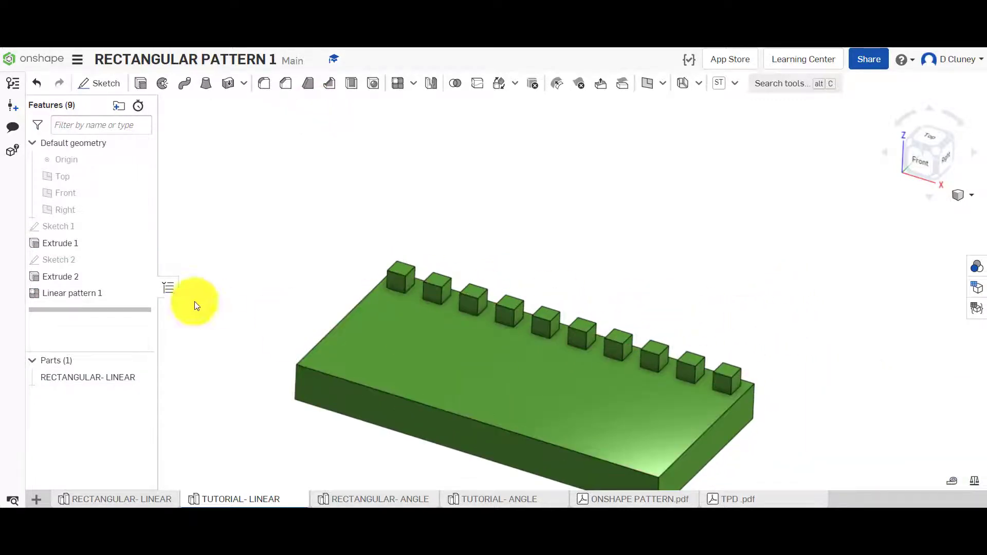
right_click(102, 294)
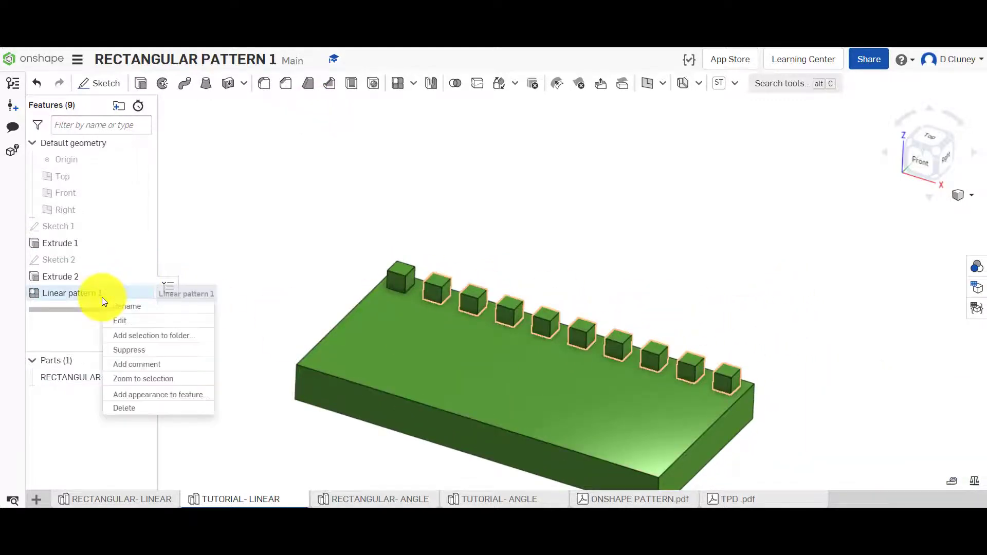
click(157, 323)
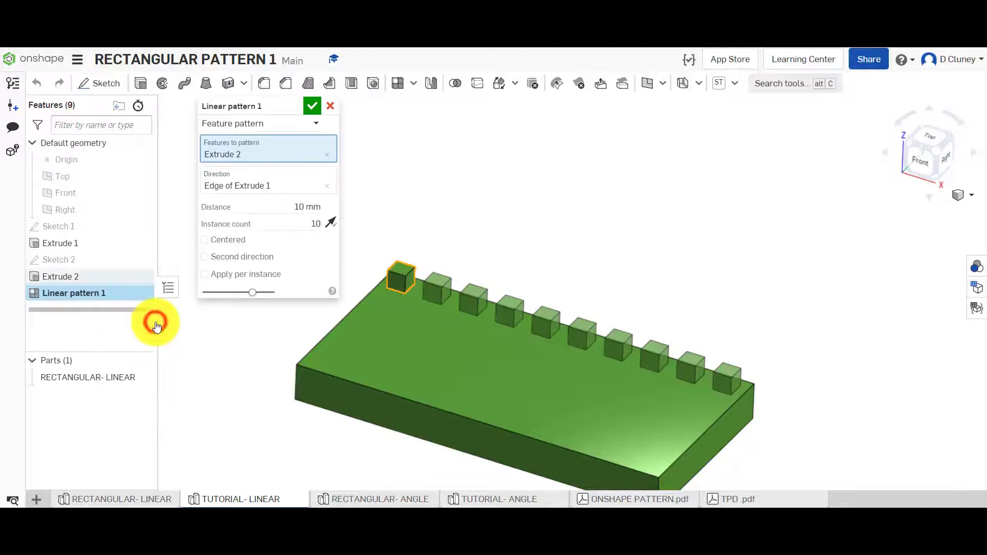
Add a second direction along the plate's short left edge at 10 mm, flipped onto the plate
click(239, 257)
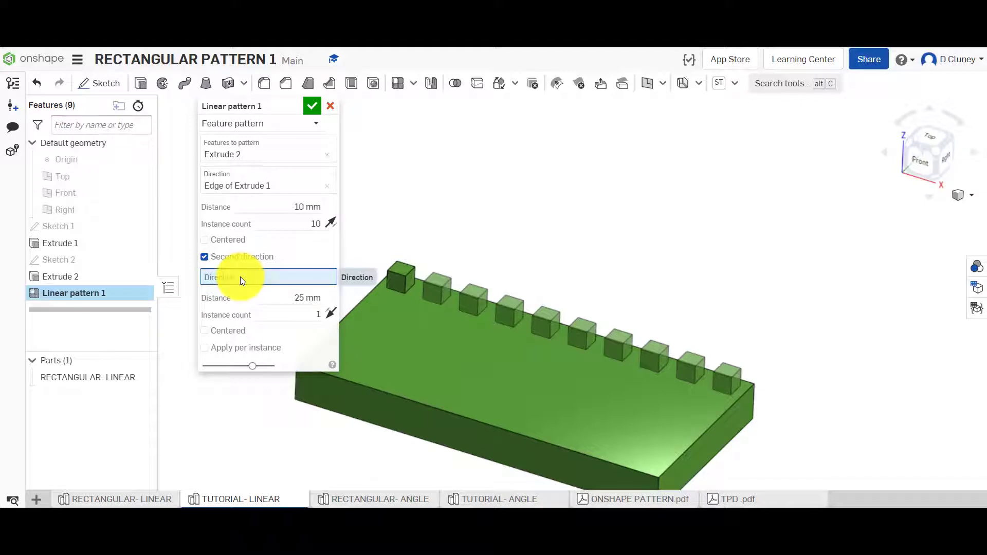
click(353, 303)
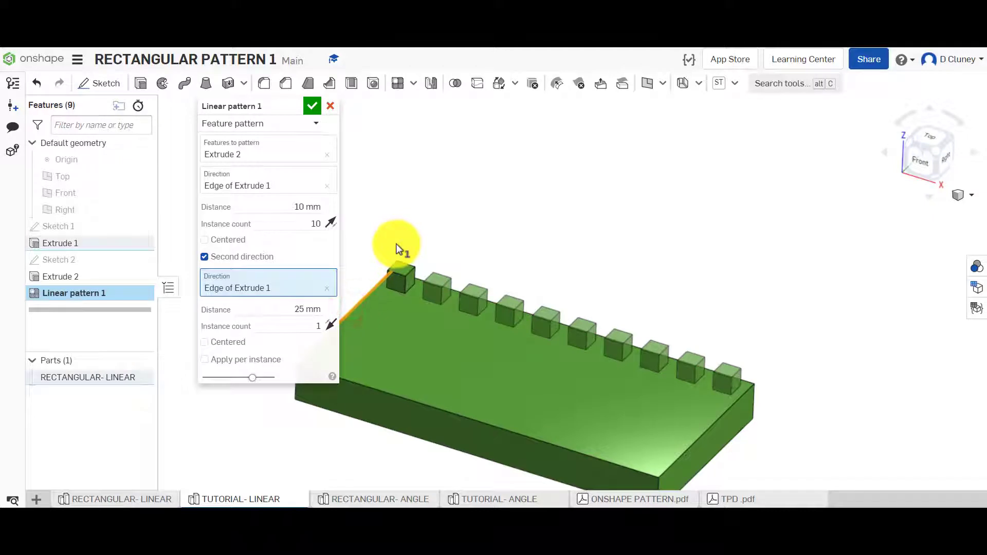
click(310, 309)
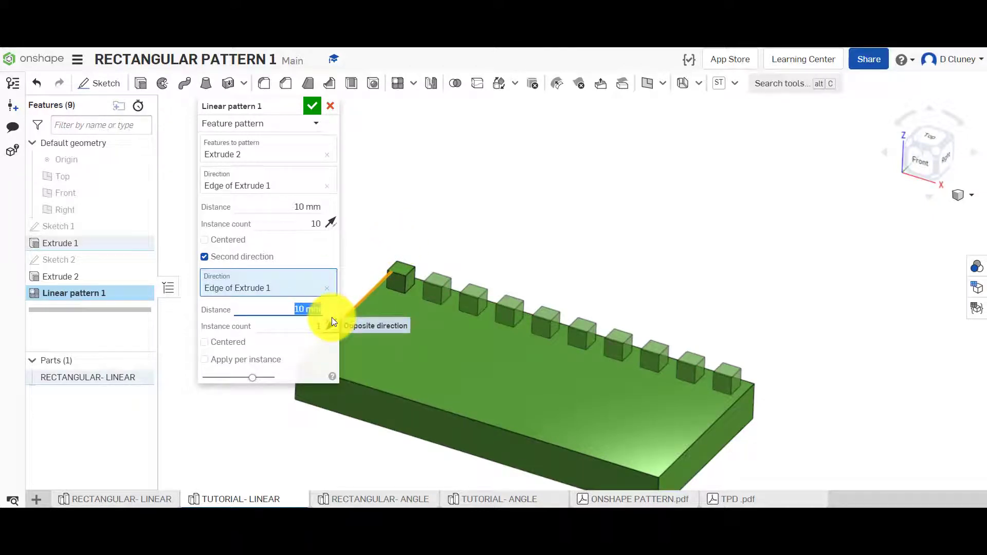
click(311, 327)
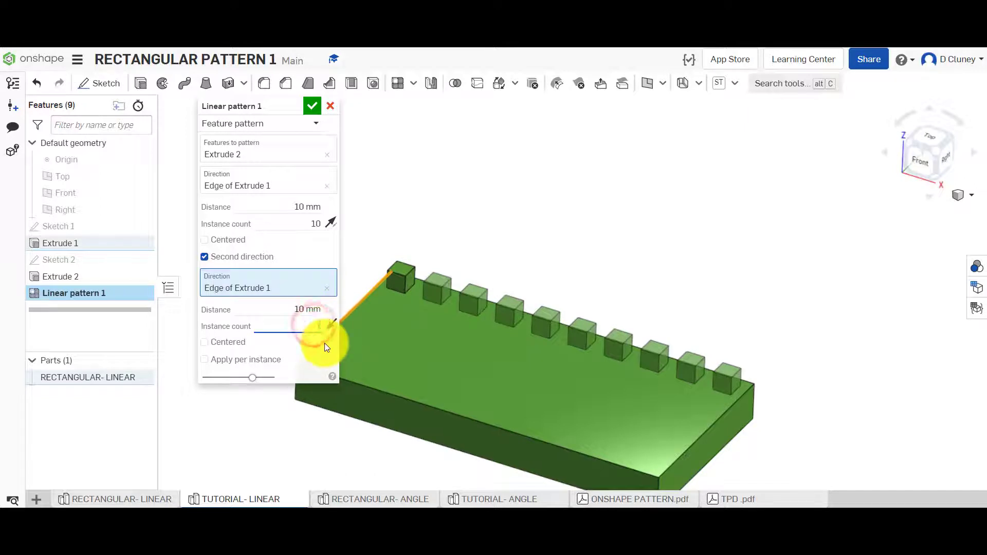
text(2)
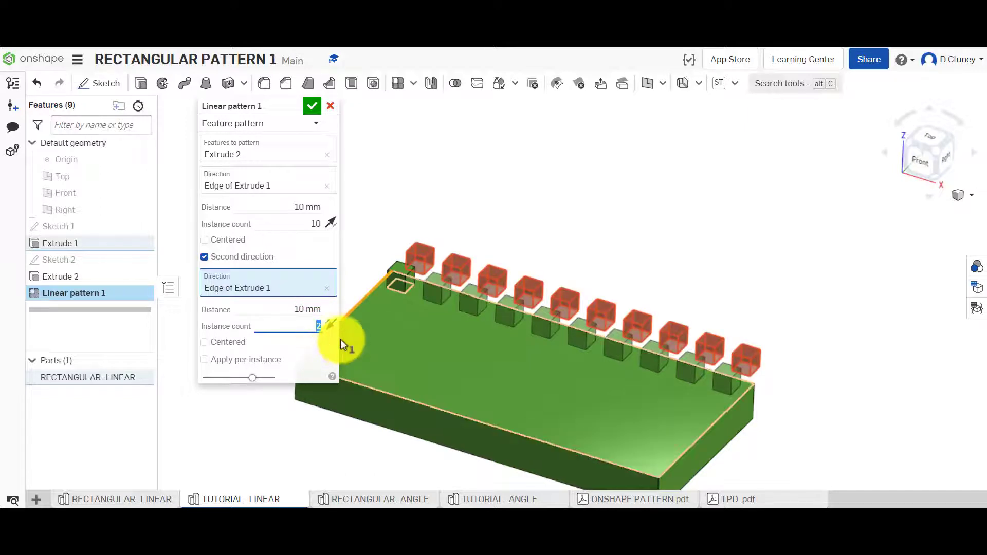
click(332, 321)
Set 5 instances in the second direction and check the 10 × 5 grid
right_drag(332, 325, 353, 292)
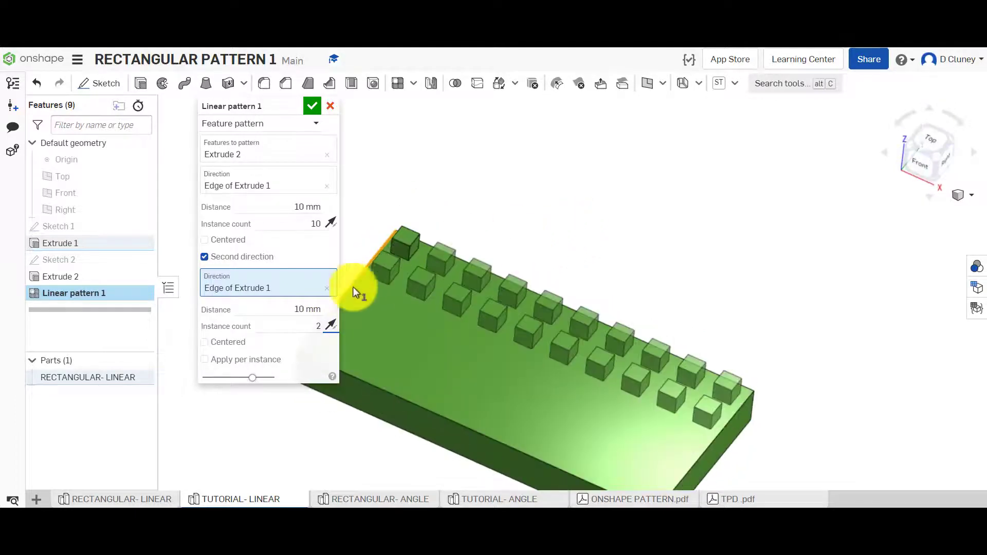
double_click(315, 326)
text(5)
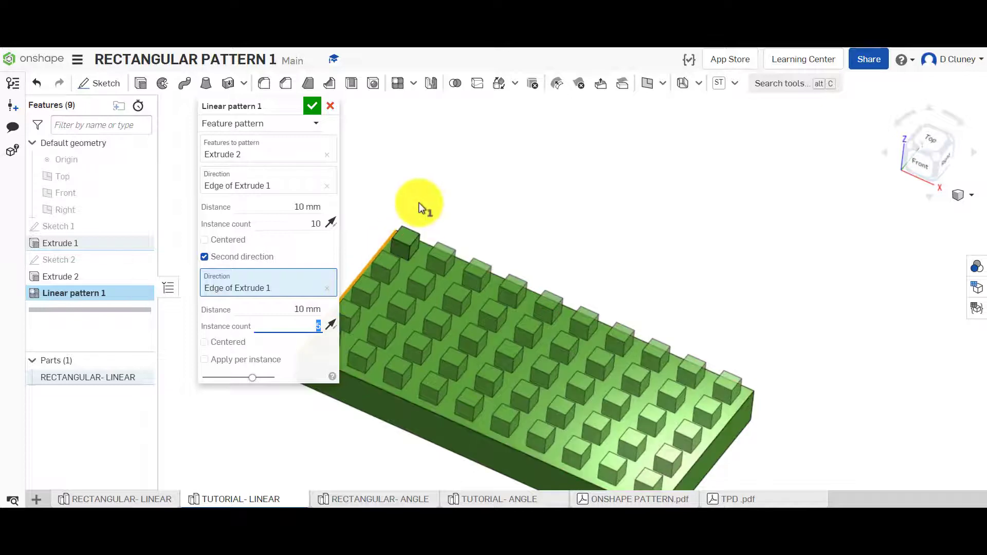
mouse_move(492, 236)
right_down()
mouse_move(458, 220)
mouse_move(485, 194)
mouse_move(490, 221)
right_up()
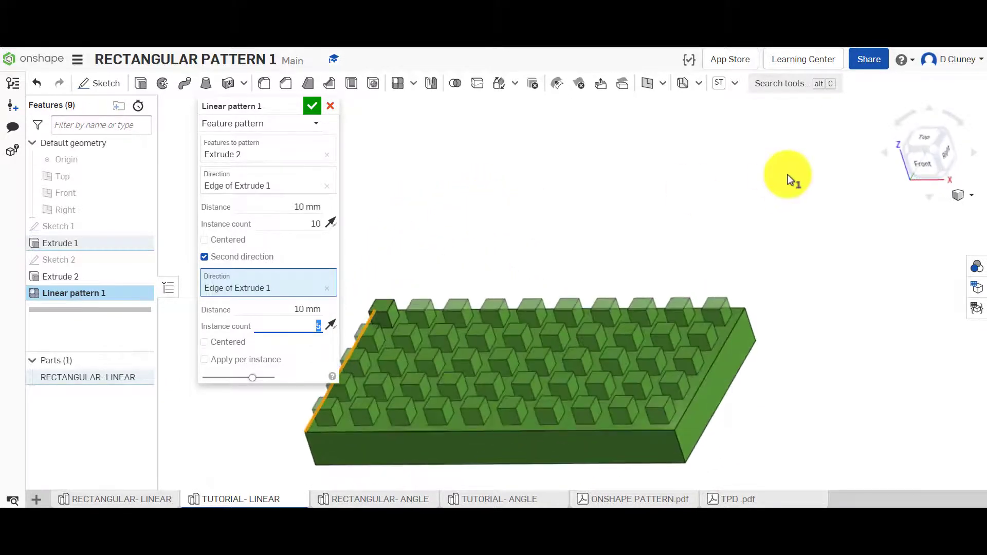
scroll(741, 176, up, 3)
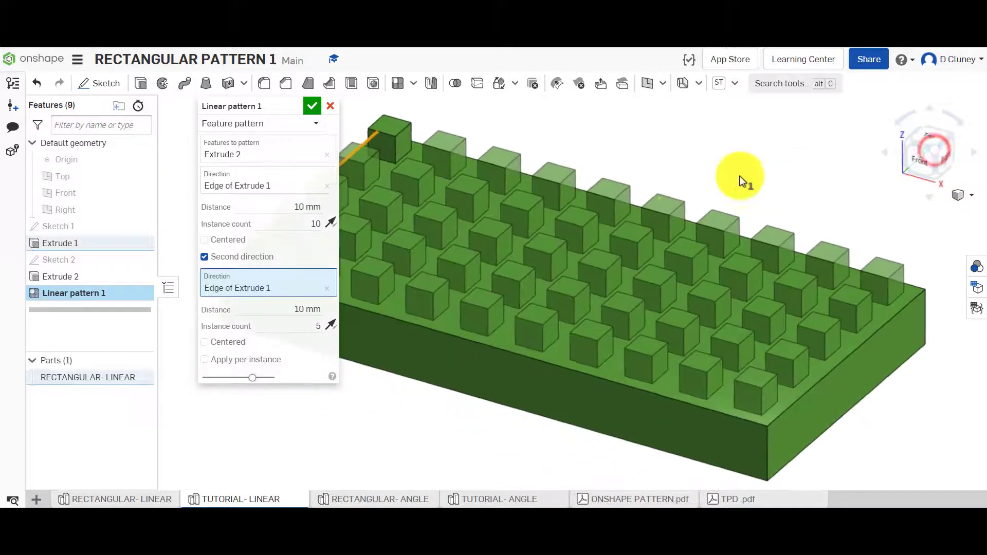
scroll(643, 185, up, 4)
scroll(643, 185, down, 5)
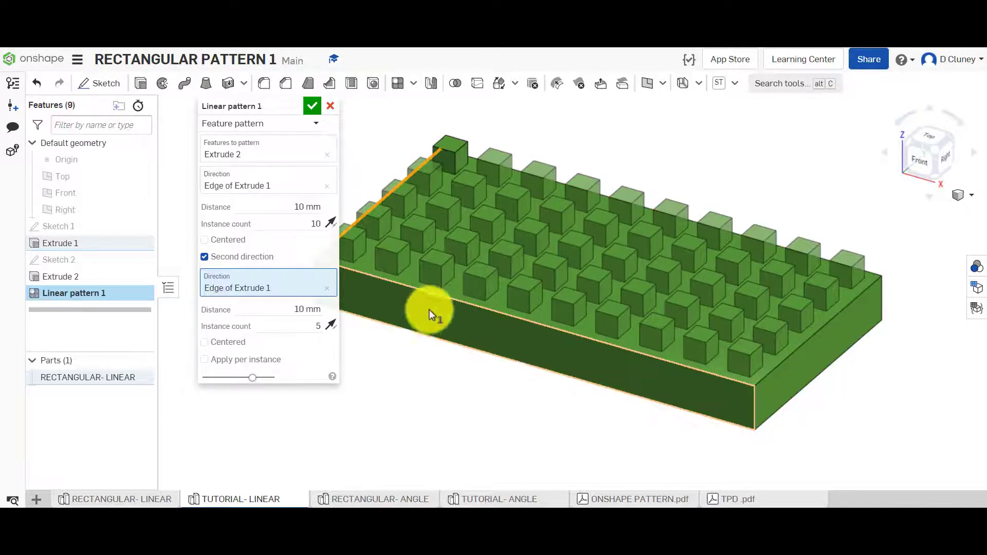
Try then undo the top face as direction, toggle Apply per instance off, and accept
click(572, 307)
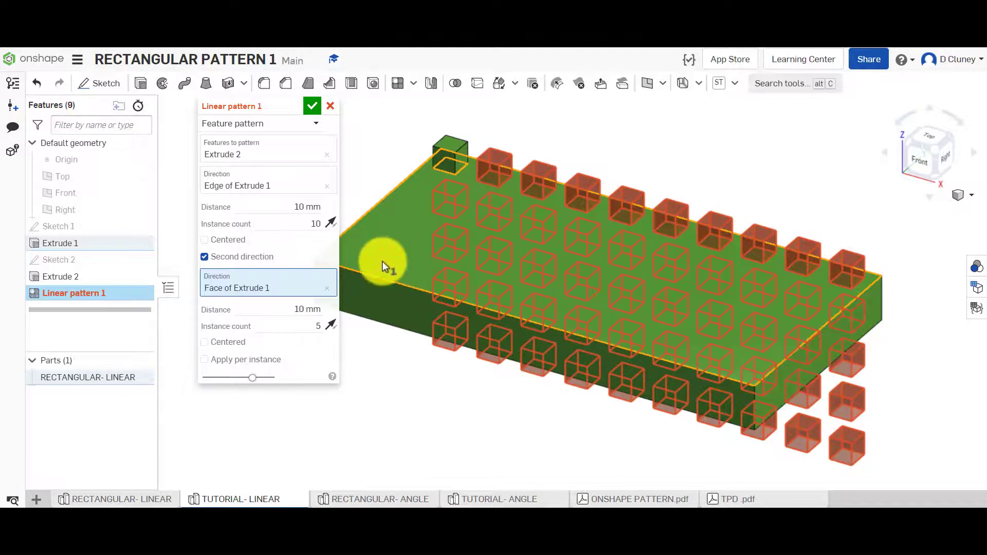
click(39, 85)
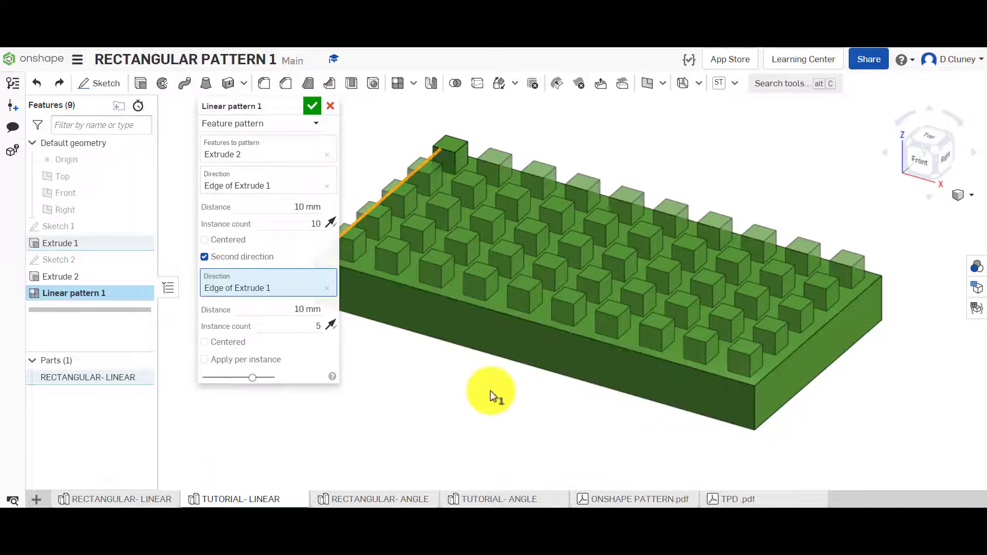
click(260, 360)
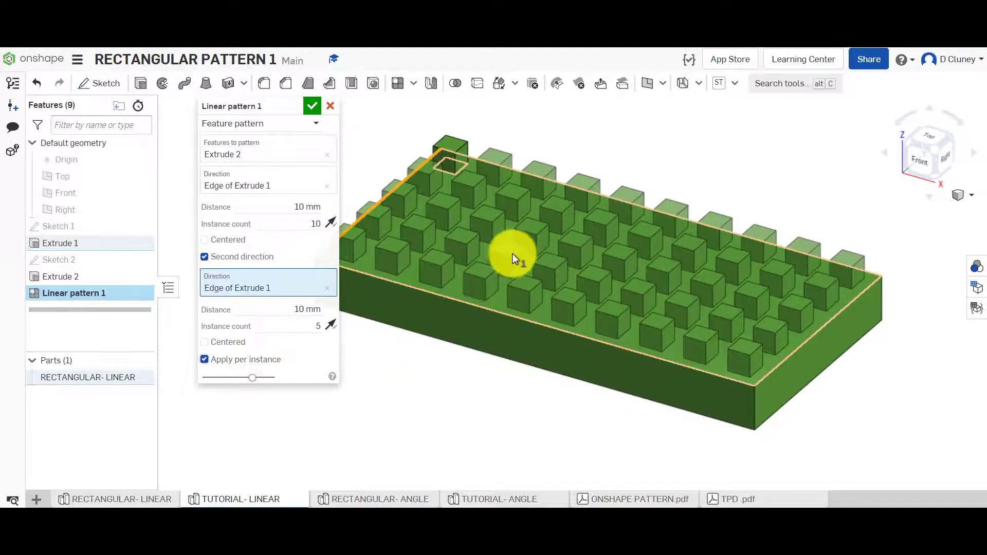
click(265, 360)
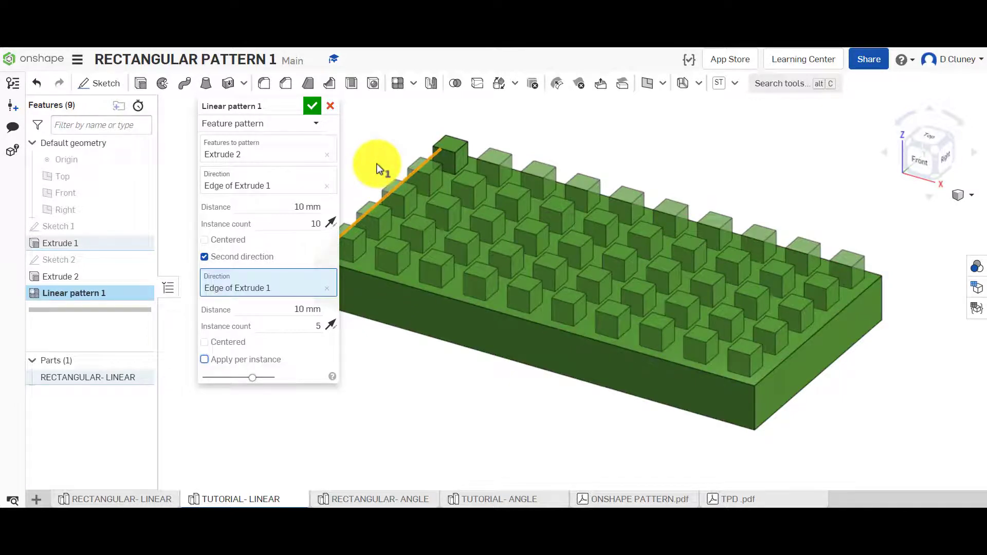
click(312, 105)
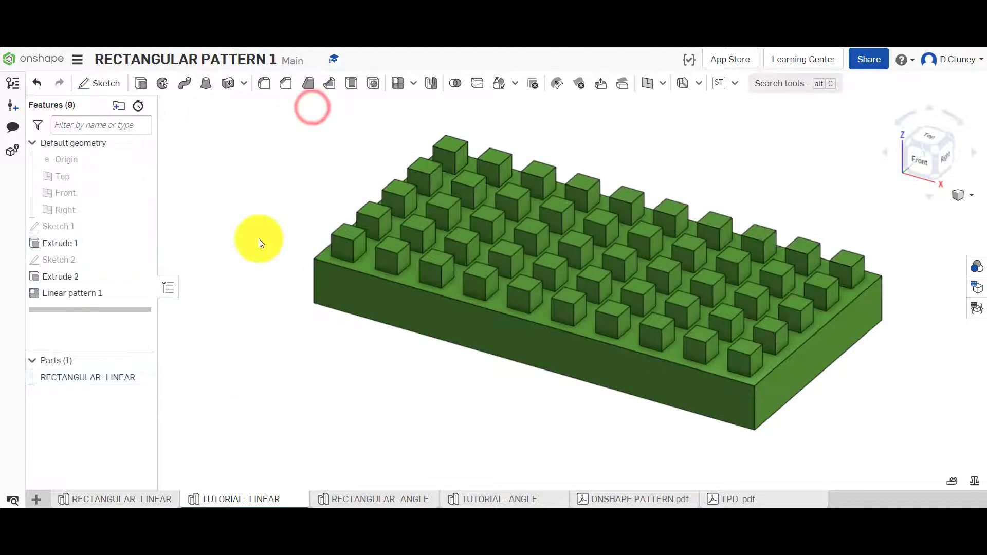
right_drag(265, 221, 187, 341)
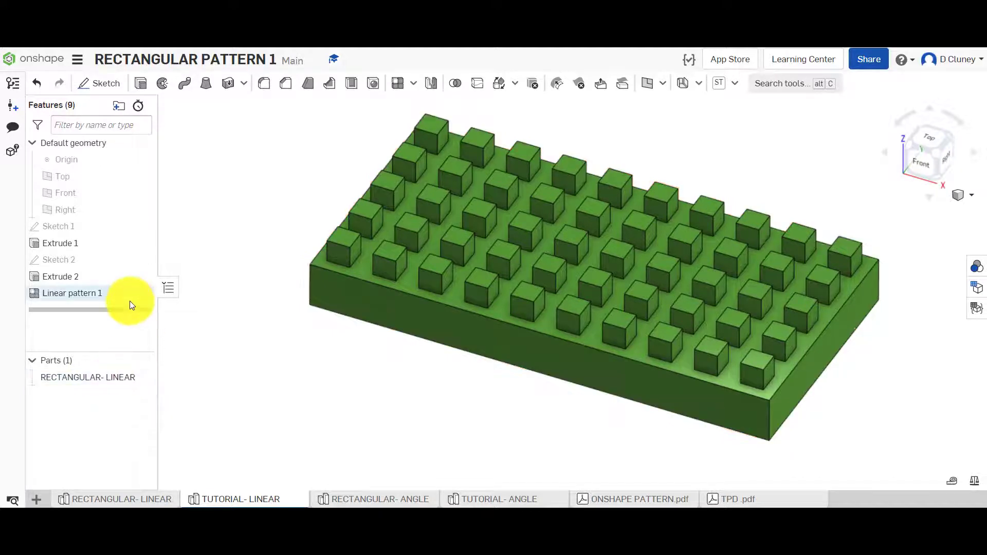
right_click(104, 294)
click(124, 318)
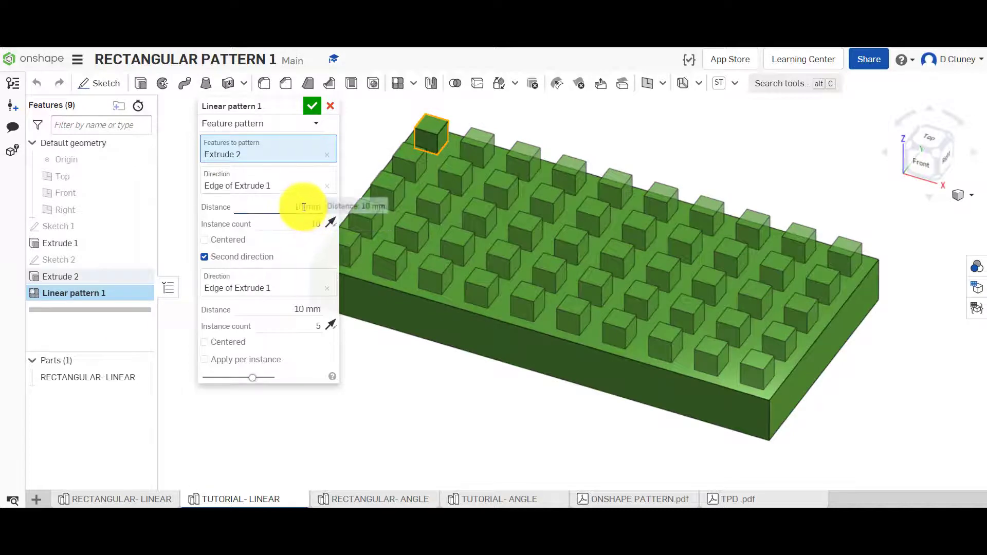
click(303, 206)
text(5)
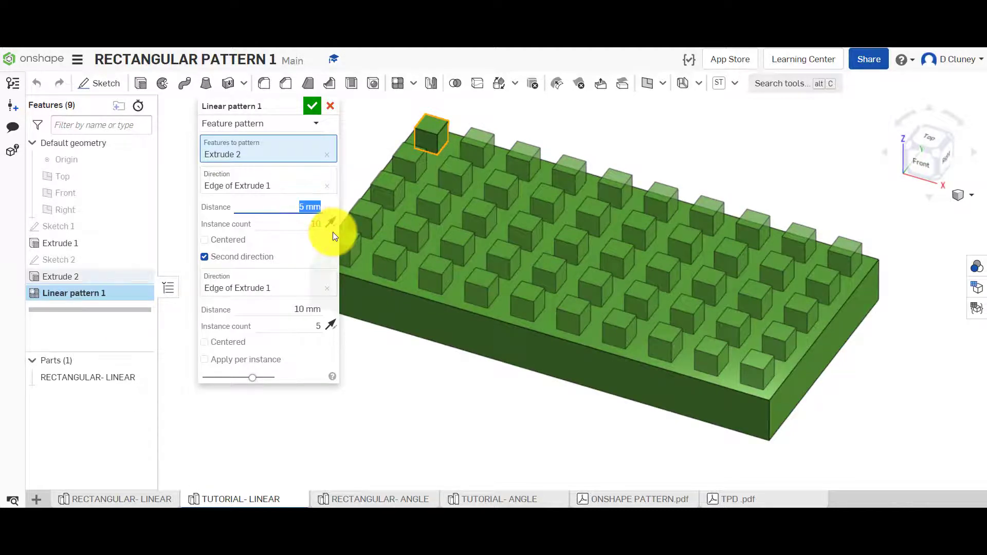
key(Return)
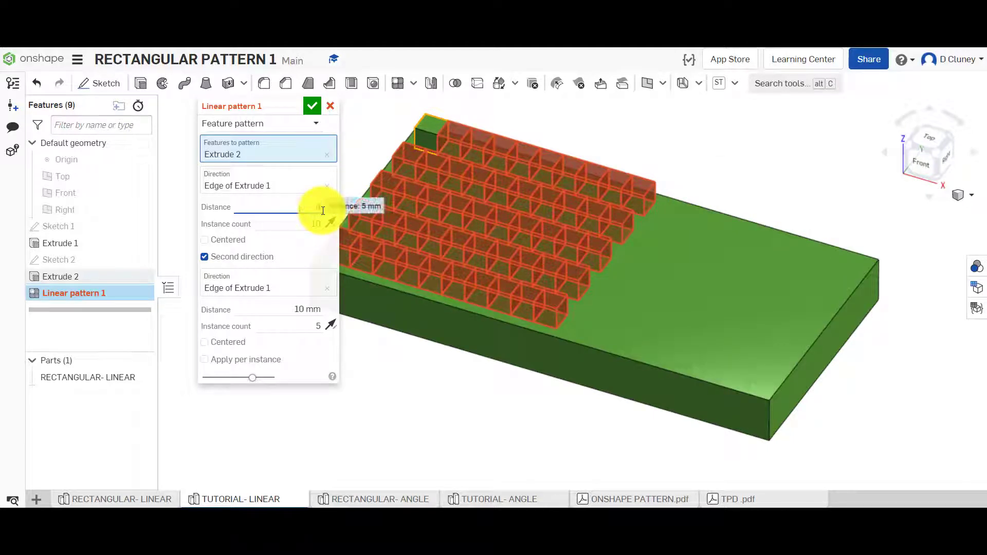
key(Up)
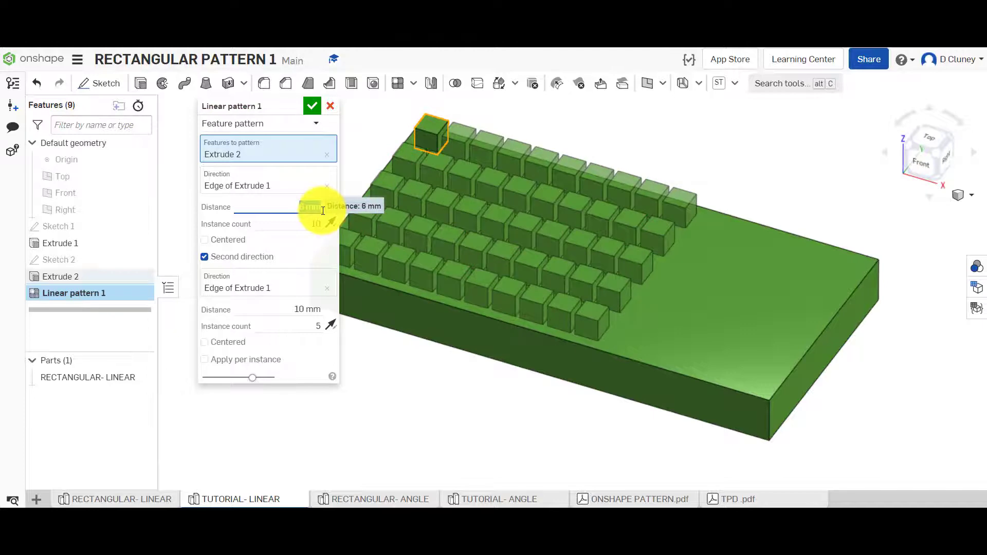
mouse_move(686, 176)
right_down()
mouse_move(696, 225)
mouse_move(683, 192)
right_up()
key(shift+7)
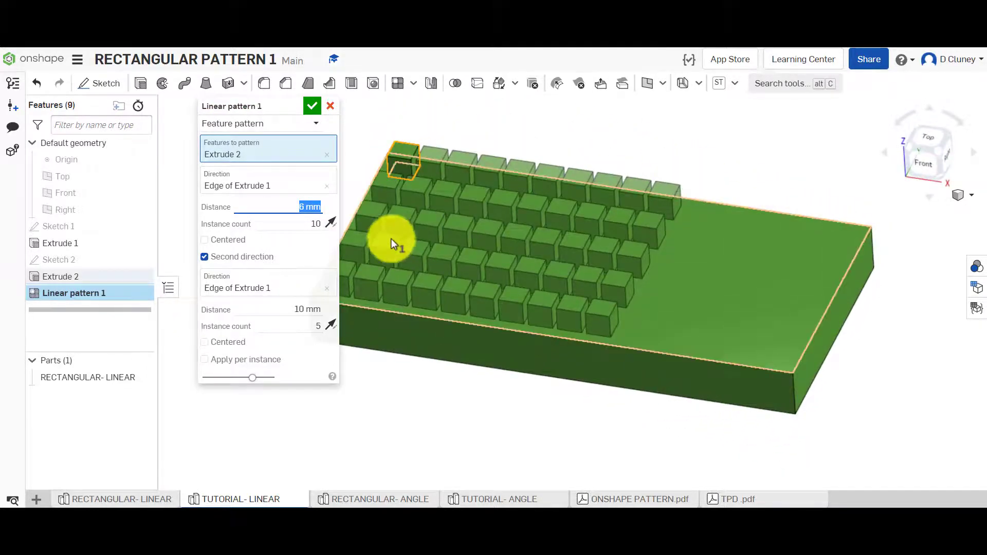
click(329, 108)
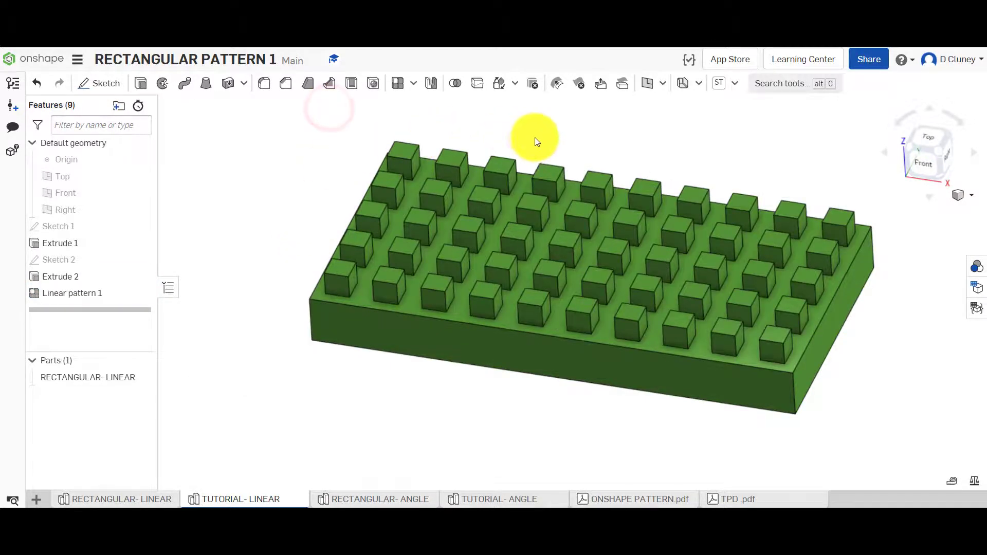
Orbit the model, then switch to the RECTANGULAR- ANGLE Part Studio
mouse_move(533, 137)
right_down()
mouse_move(504, 150)
mouse_move(535, 160)
mouse_move(540, 264)
mouse_move(521, 134)
mouse_move(511, 136)
mouse_move(522, 149)
right_up()
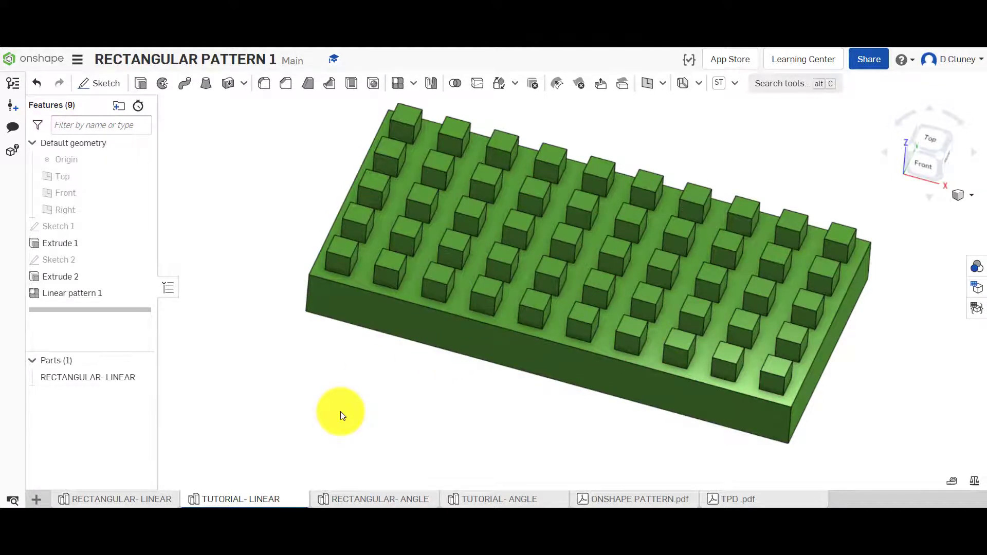
click(380, 499)
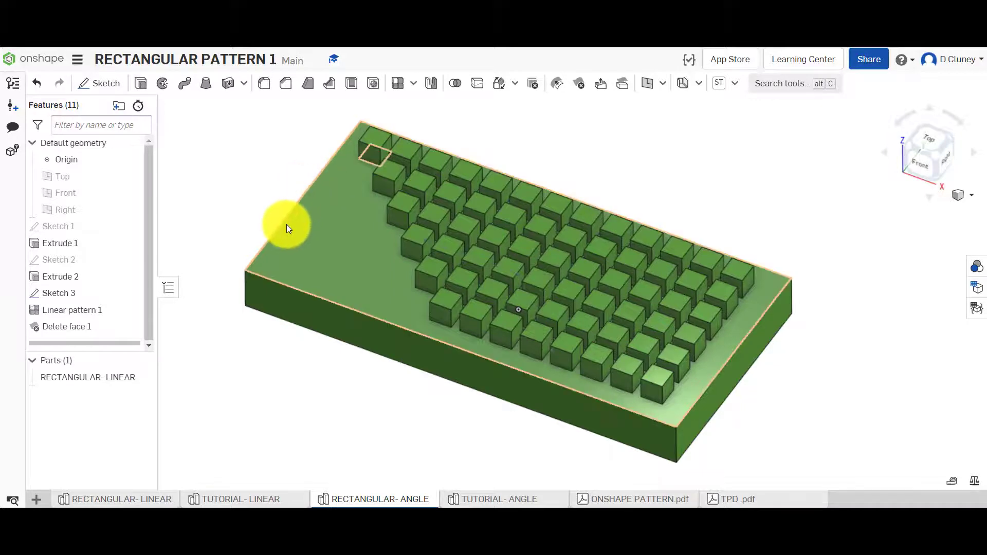
Inspect Sketch 3's 135° line, close it, and return to an isometric view
right_drag(770, 159, 778, 192)
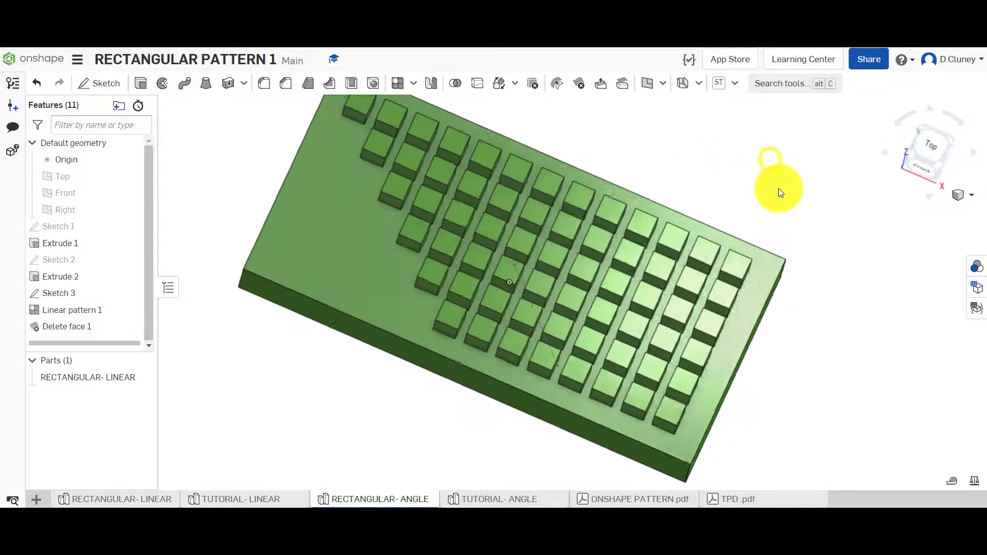
right_click(90, 294)
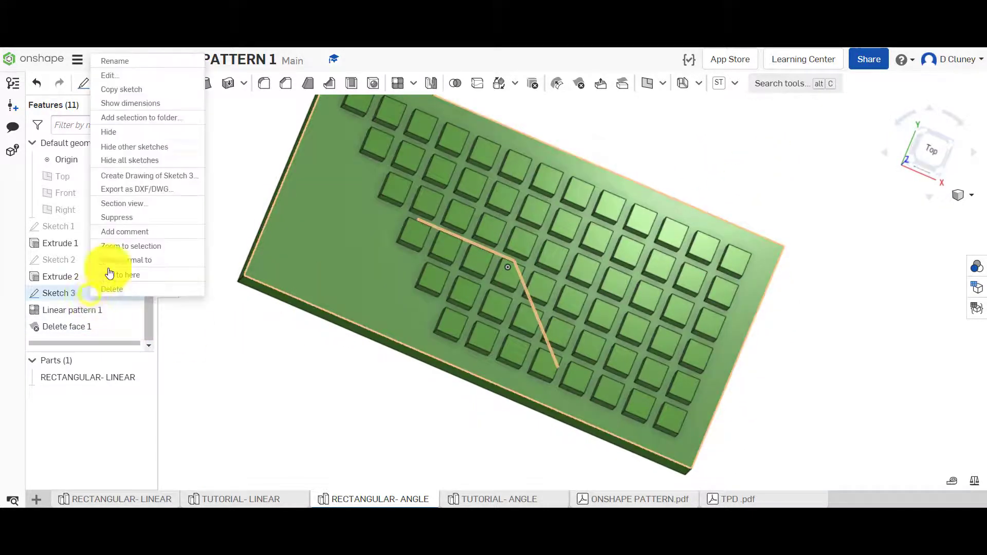
click(139, 80)
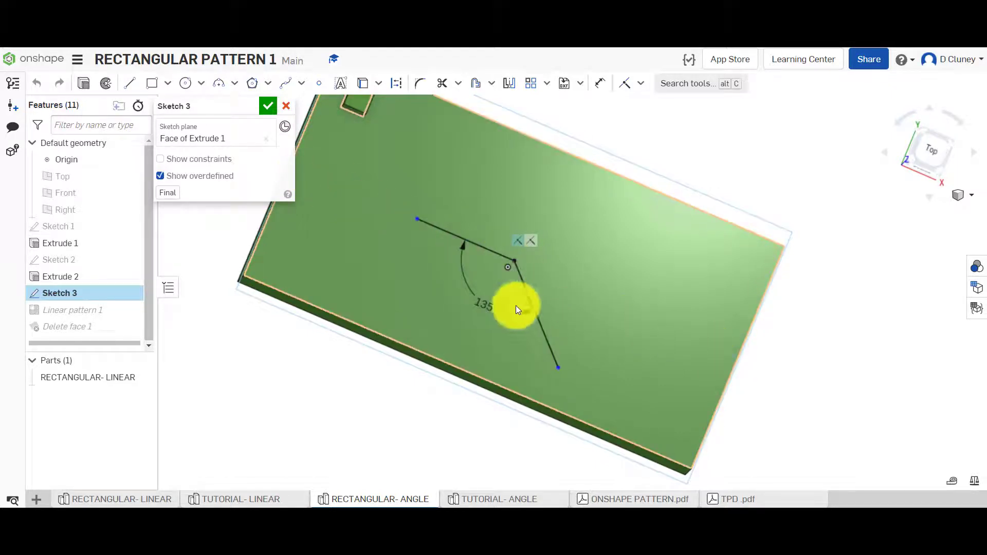
click(286, 106)
click(285, 350)
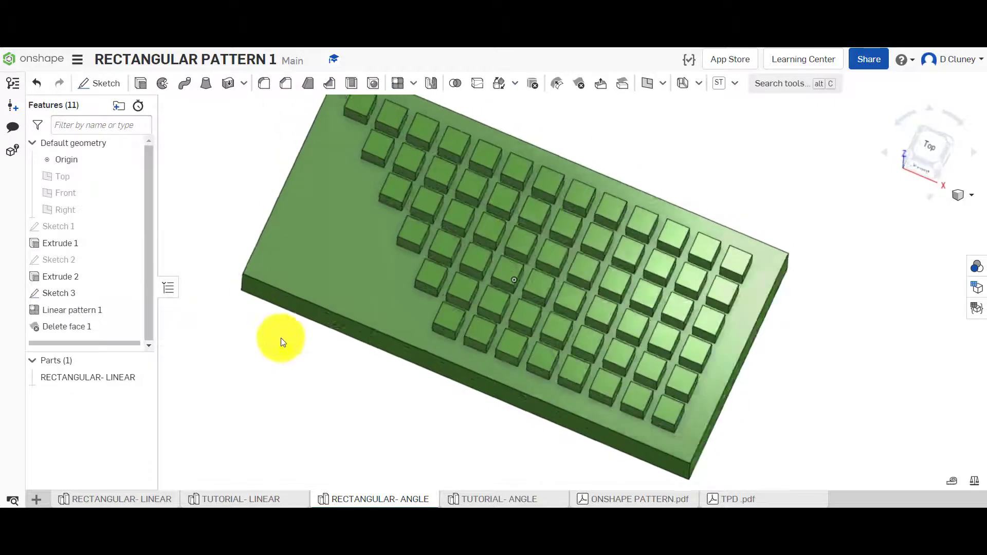
Review Linear pattern 1's settings, then switch to the TUTORIAL- ANGLE Part Studio
right_click(93, 310)
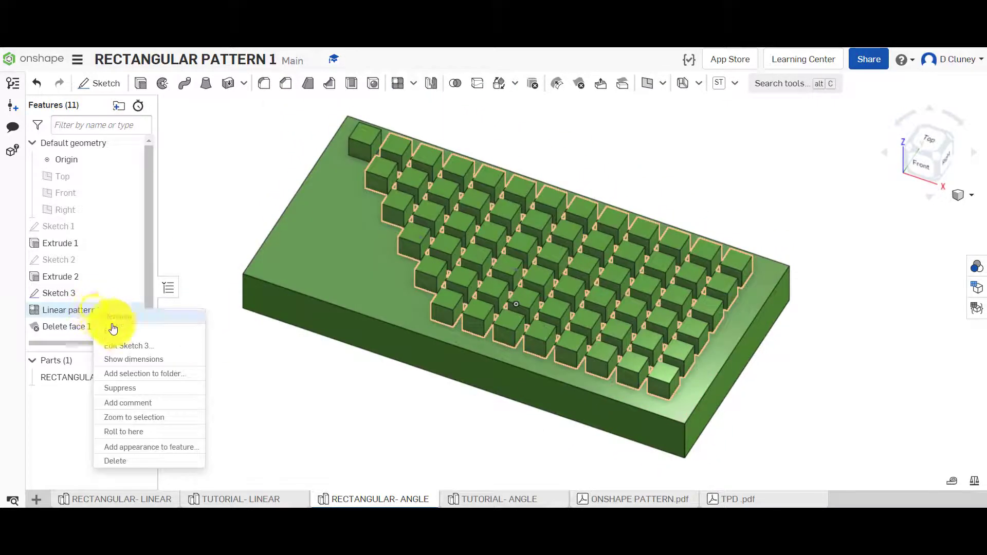
click(118, 330)
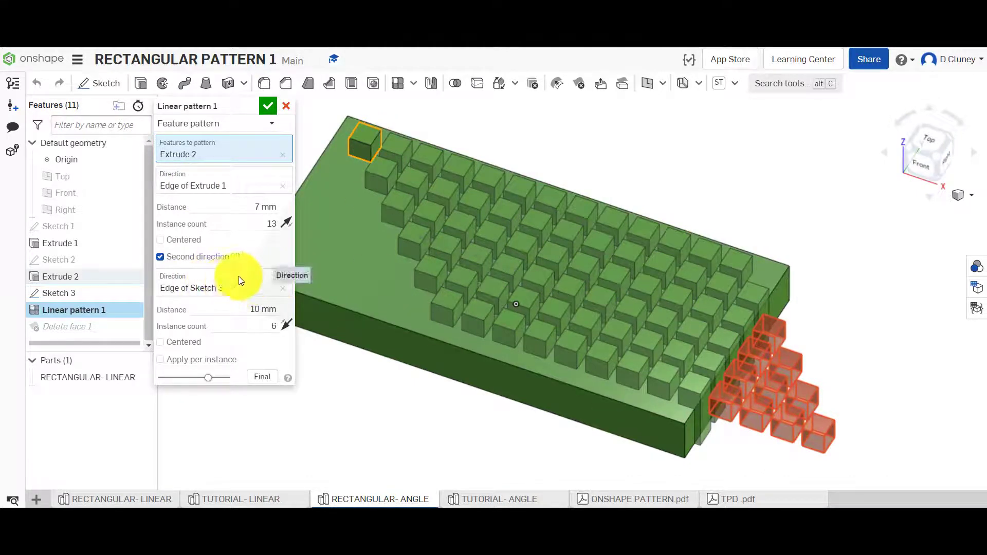
click(510, 503)
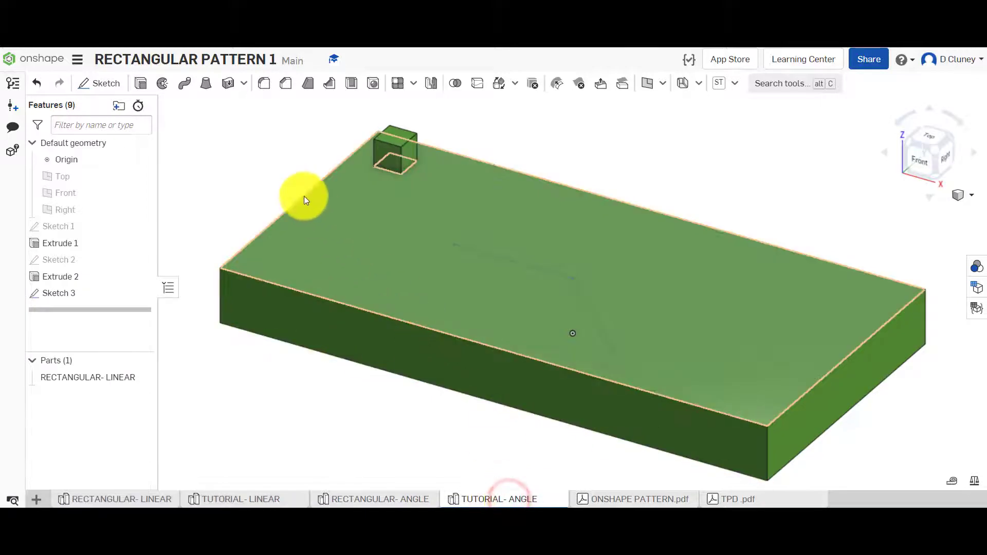
Start a feature linear pattern of Extrude 2 directed along the plate's back top edge
scroll(294, 193, up, 3)
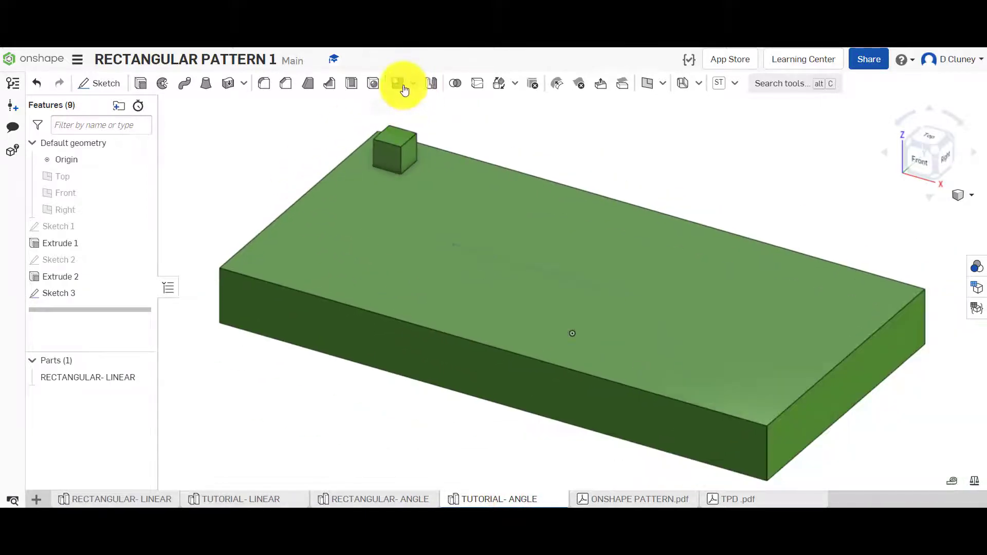
click(401, 84)
click(224, 128)
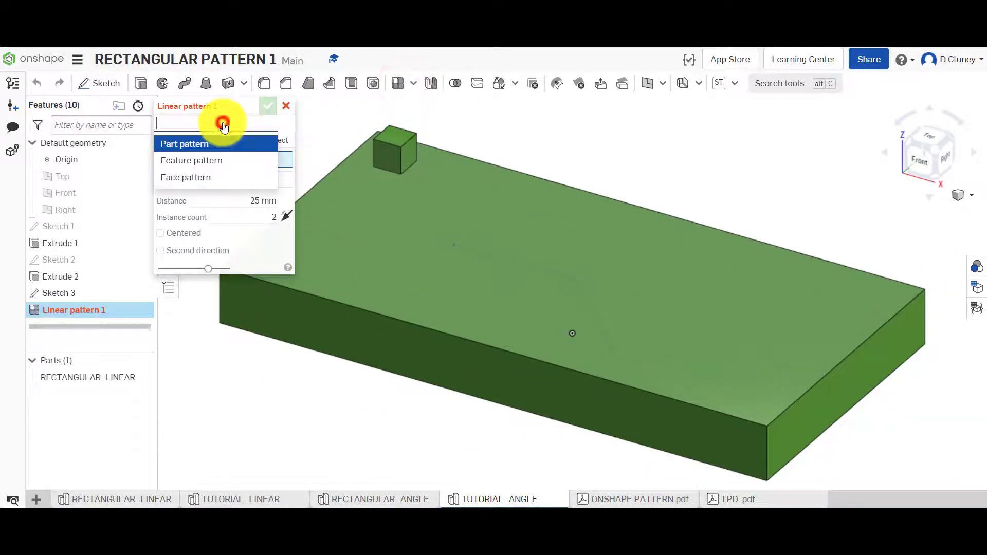
click(218, 158)
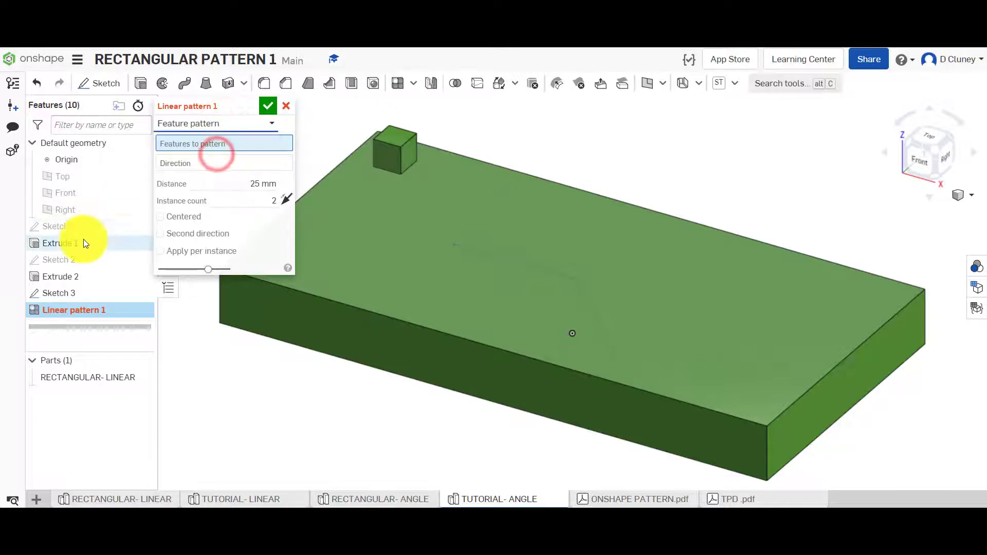
click(78, 276)
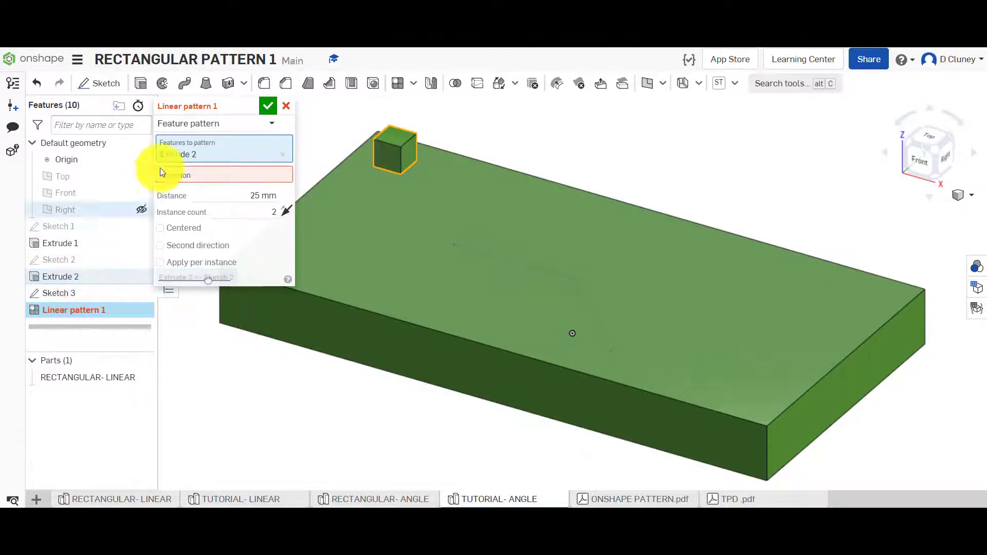
click(205, 175)
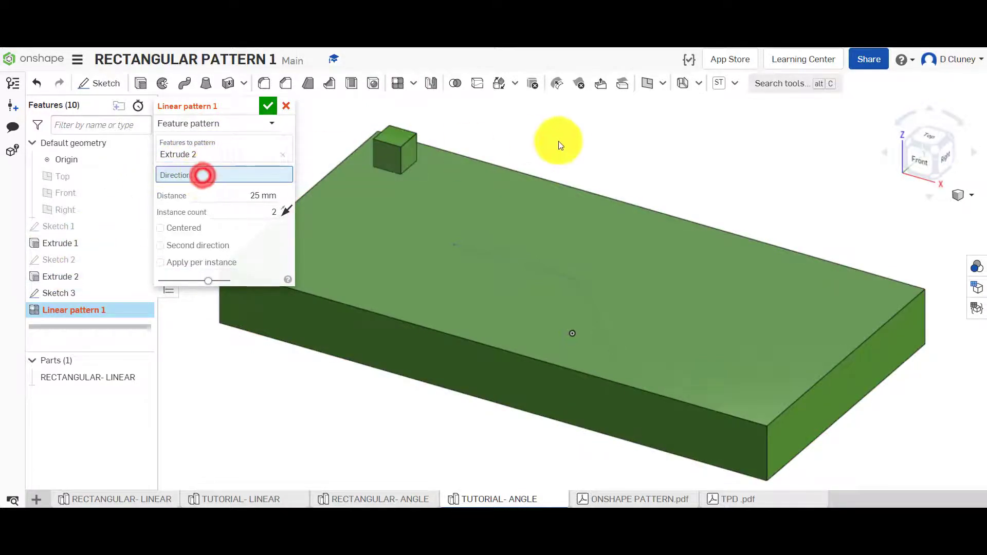
click(551, 182)
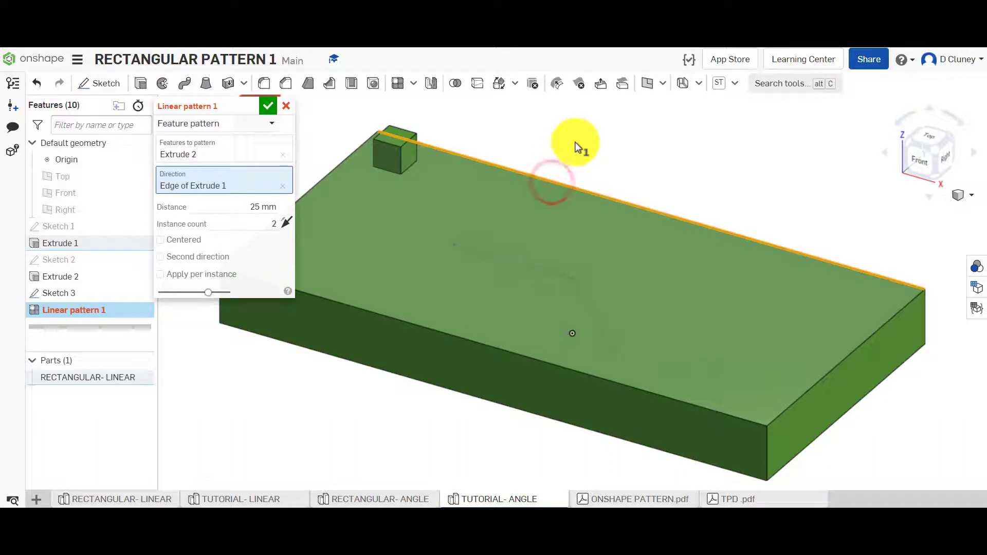
Set 13 instances 7 mm apart running along the back edge, and enable Second direction
click(397, 498)
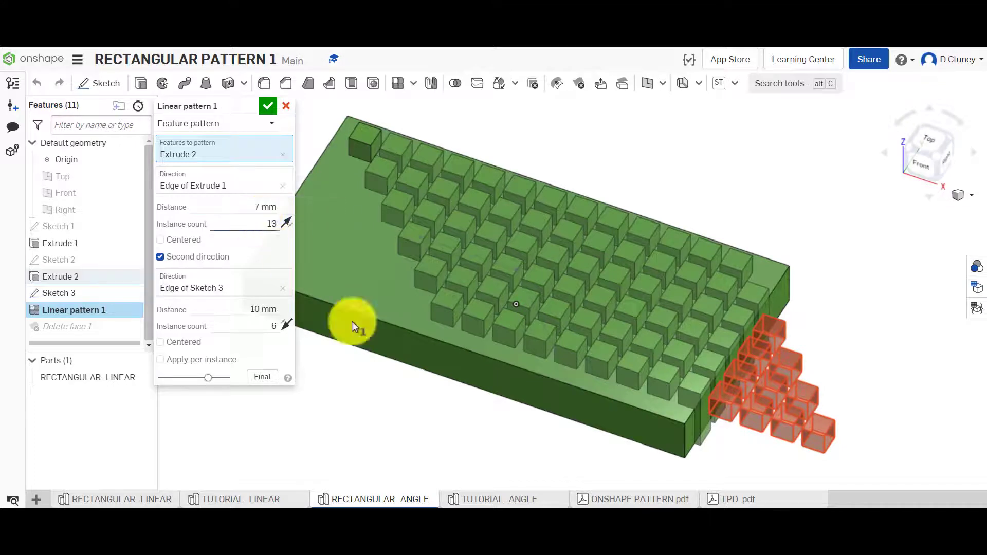
click(471, 495)
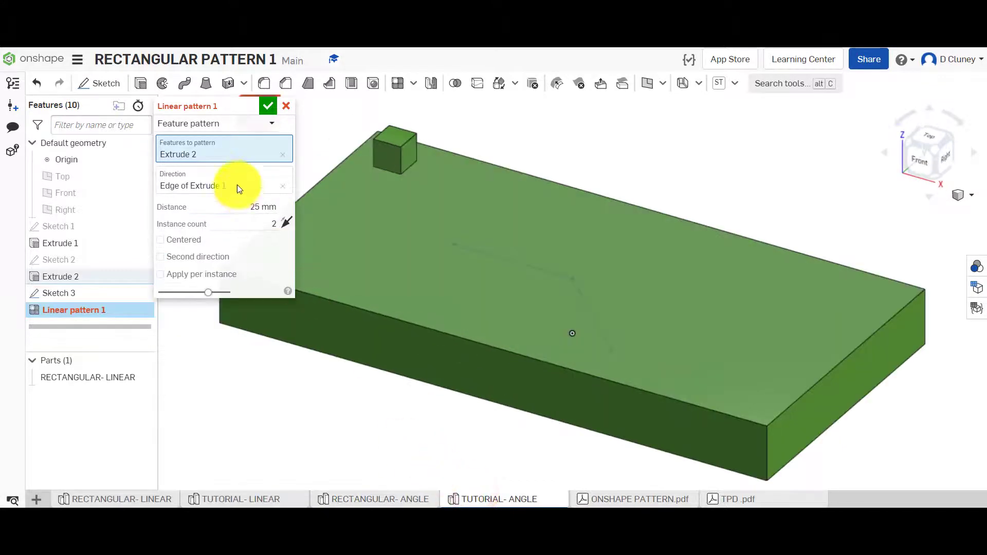
click(224, 178)
click(248, 205)
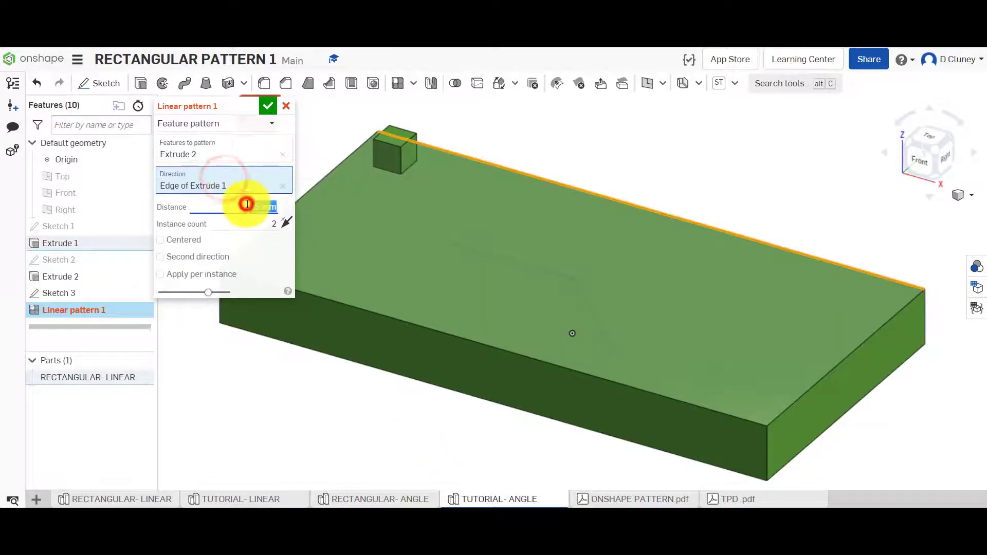
click(269, 221)
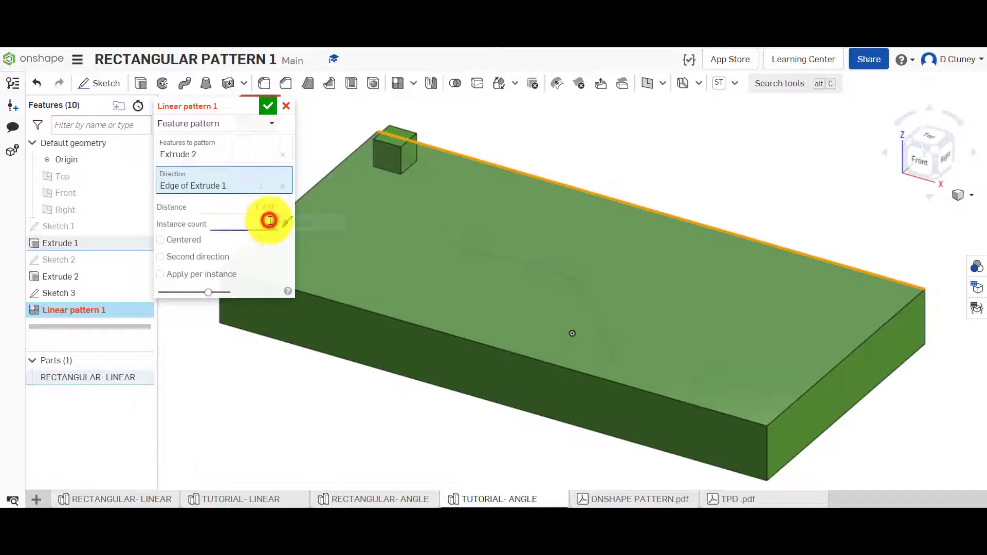
text(13)
key(Return)
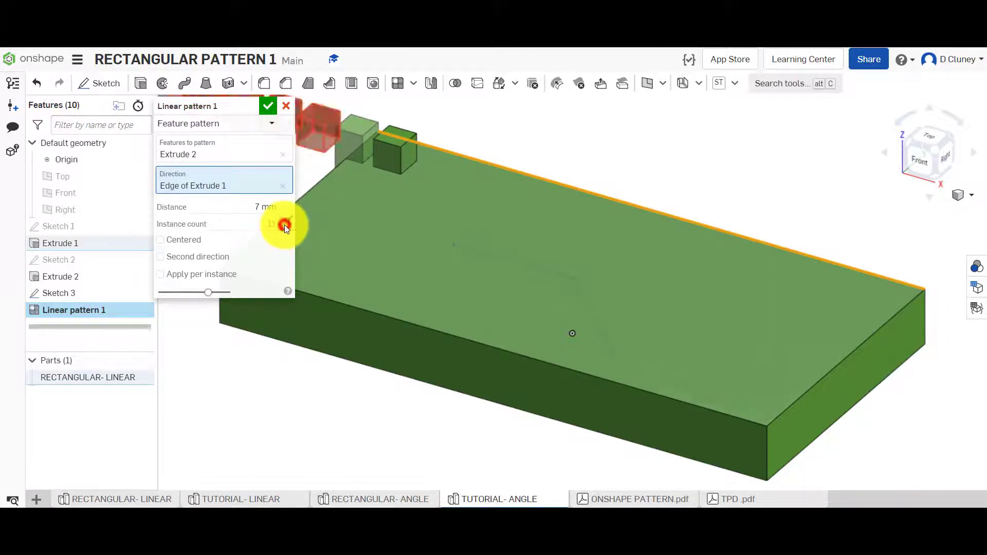
click(284, 224)
click(283, 225)
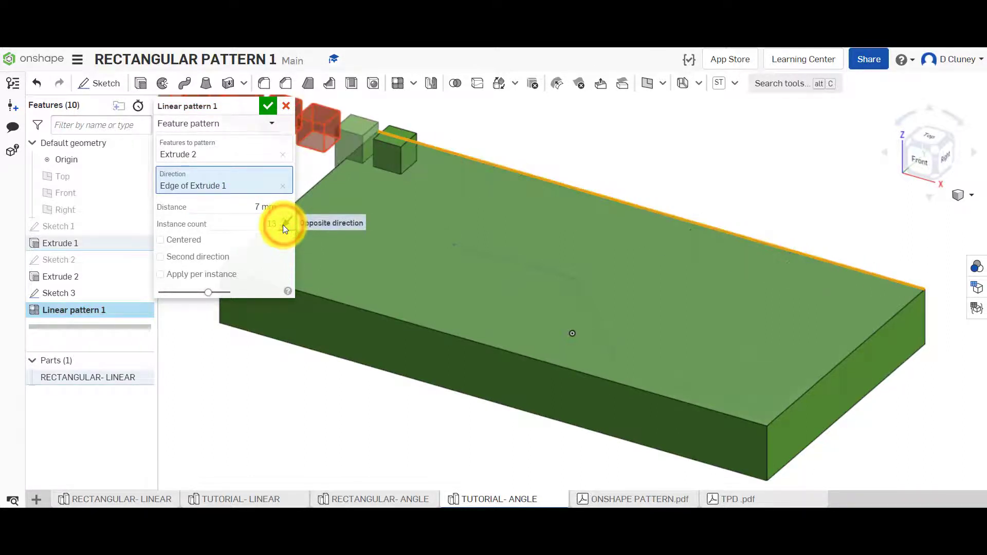
click(281, 224)
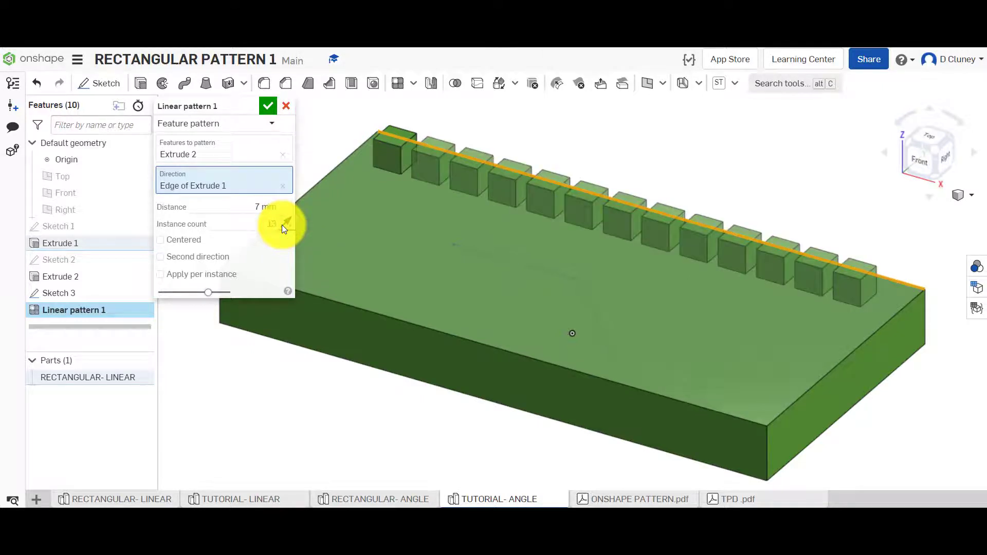
click(209, 259)
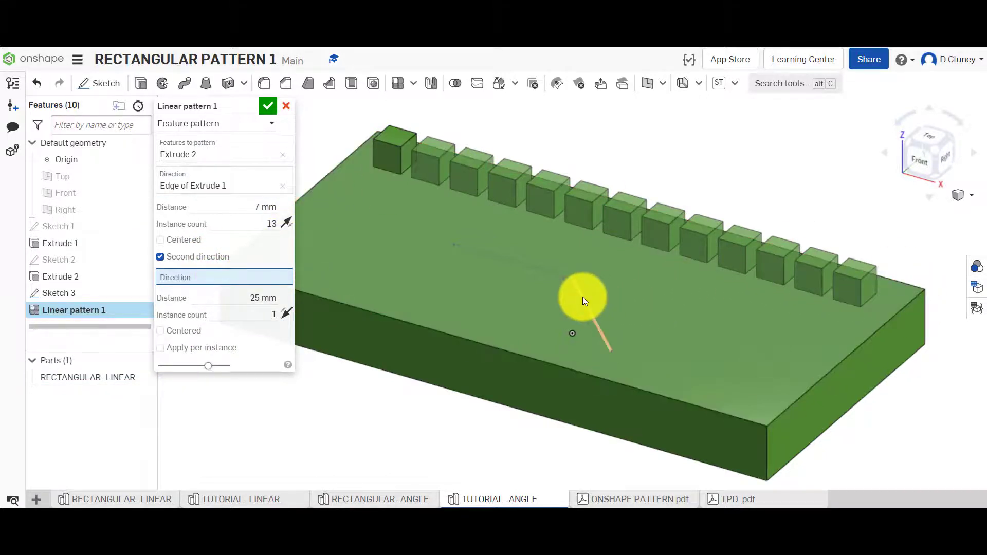
Use the Sketch 3 angled line as second direction with 6 rows 10 mm apart
click(584, 299)
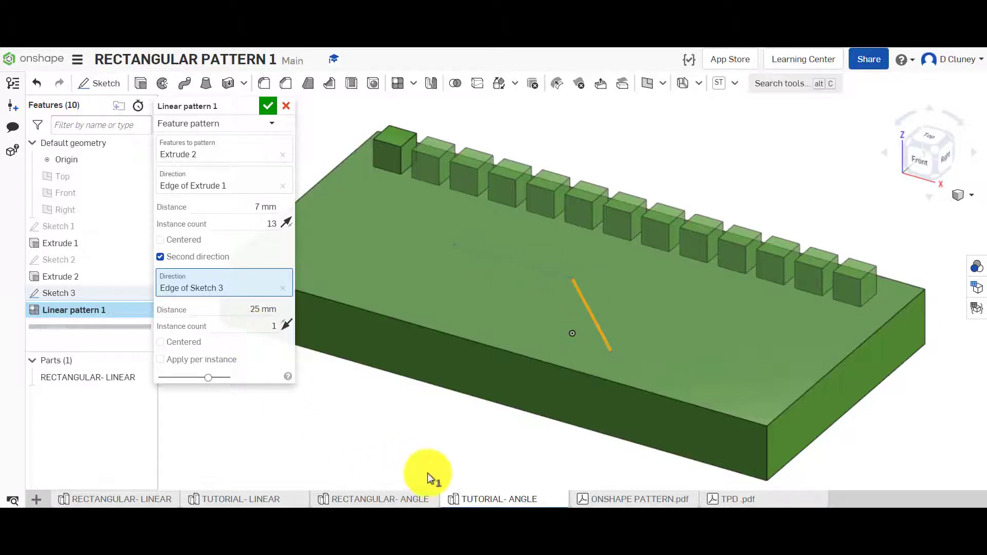
click(411, 500)
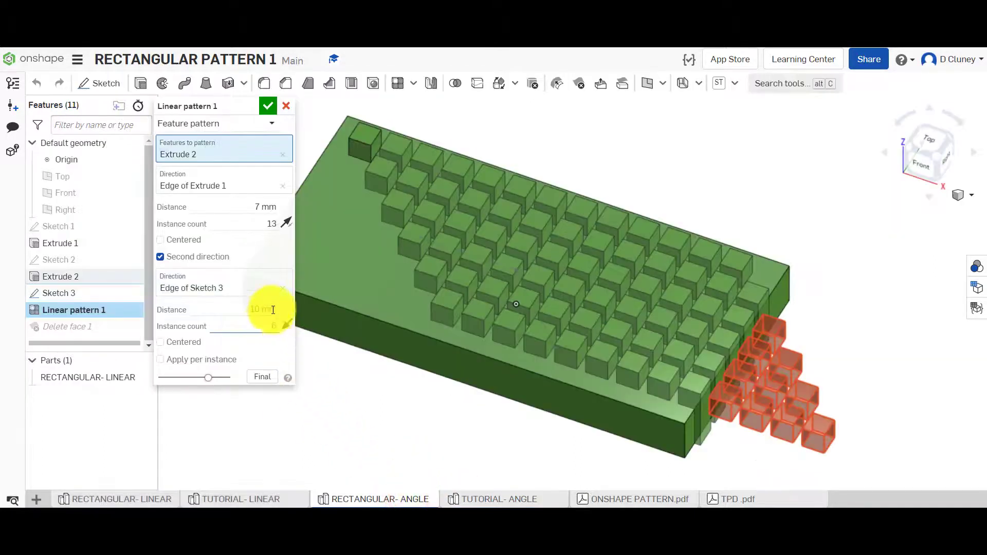
click(509, 500)
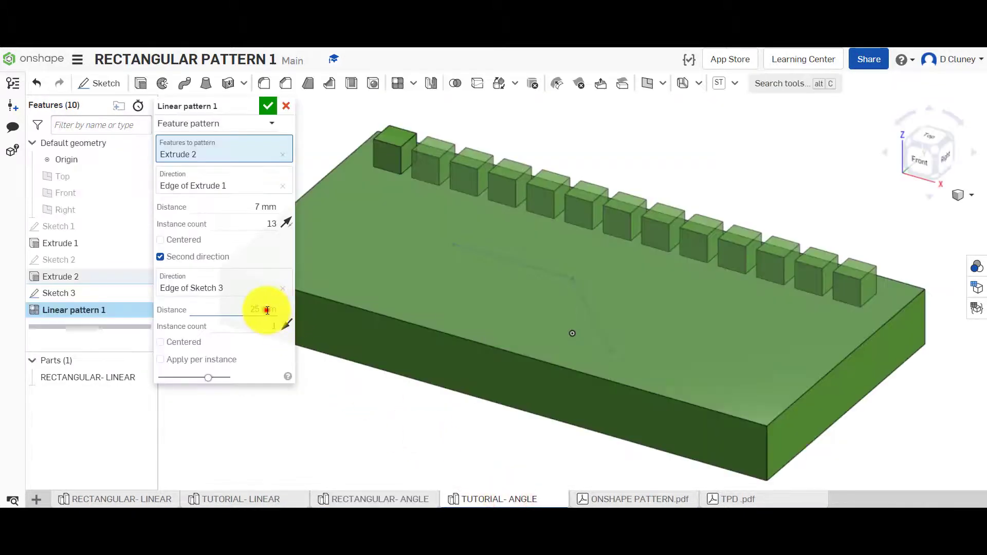
click(268, 310)
text(10)
click(273, 326)
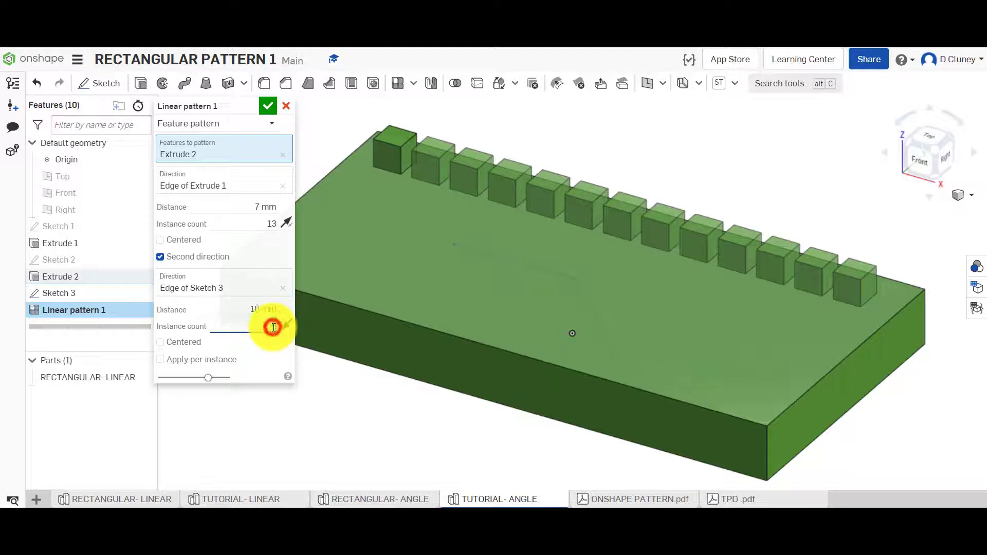
text(6)
click(351, 414)
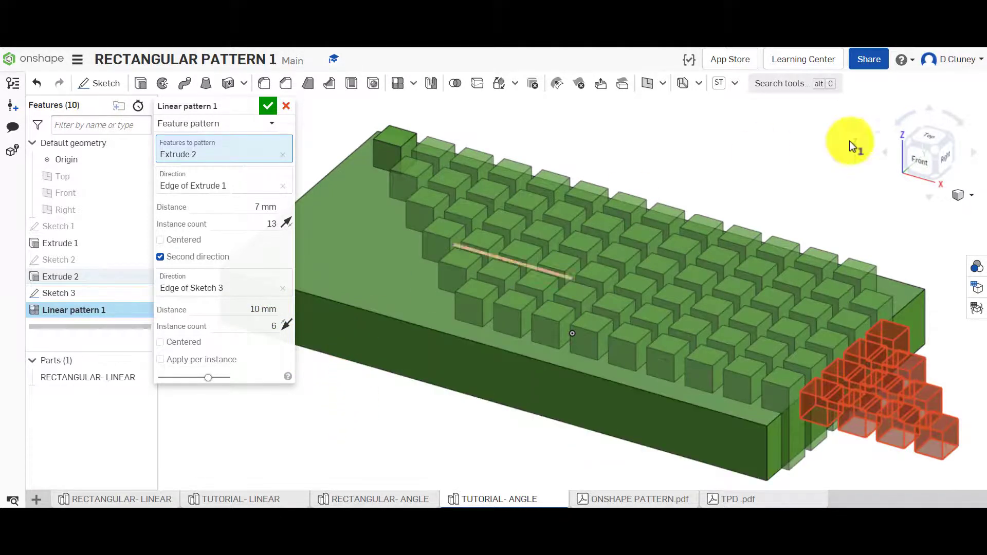
click(925, 136)
Toggle Apply per instance on then off, and commit Linear pattern 1 as the slanted 13 × 6 grid
scroll(557, 236, up, 3)
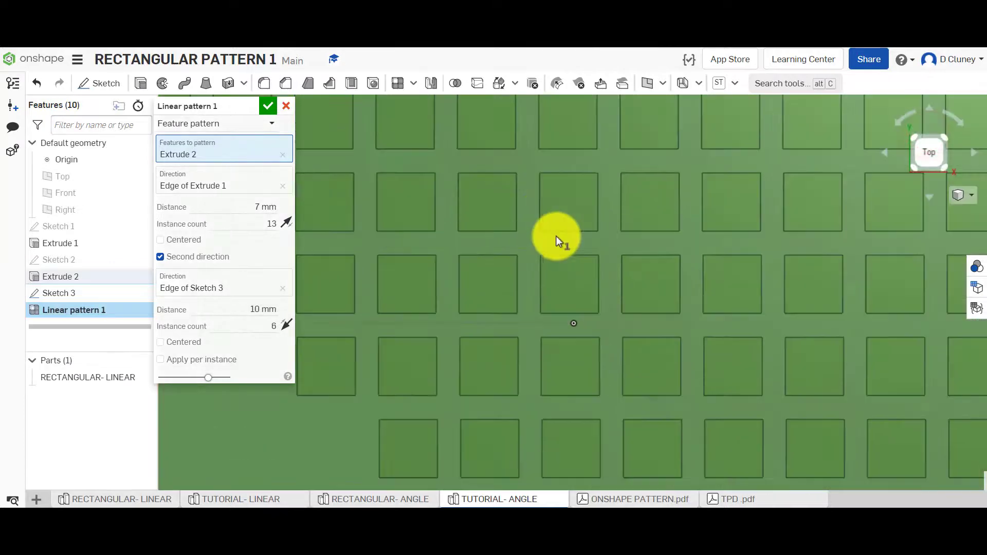
scroll(556, 236, down, 5)
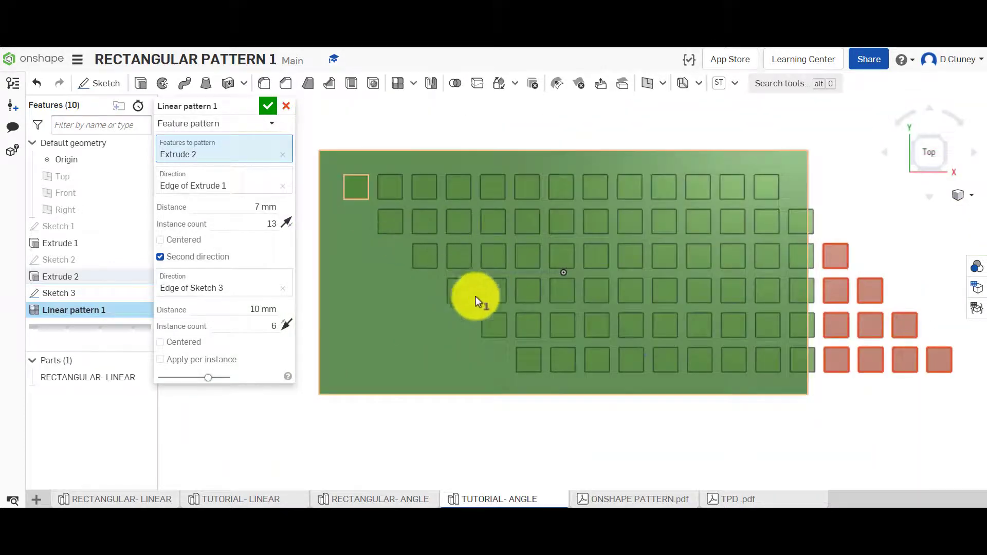
right_drag(561, 372, 600, 307)
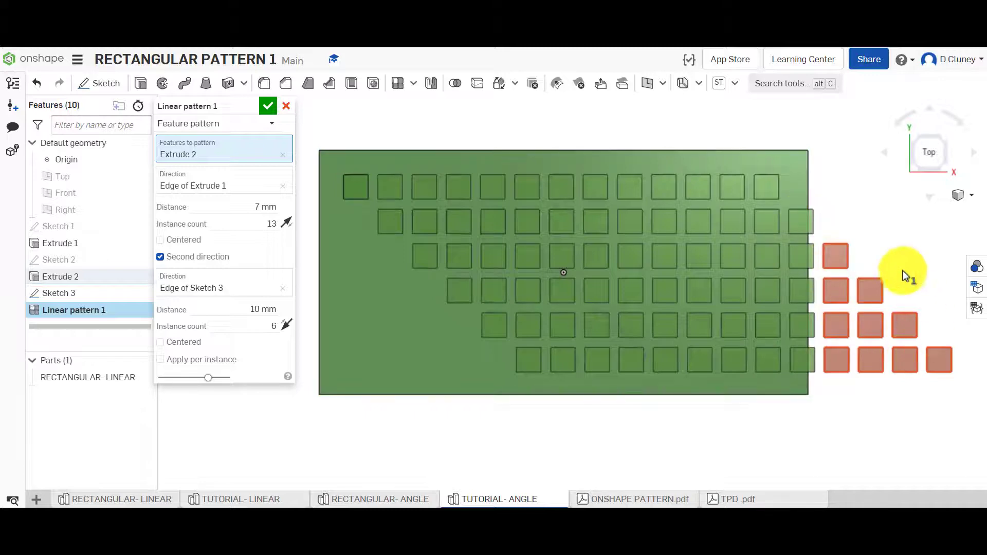
right_drag(847, 406, 435, 206)
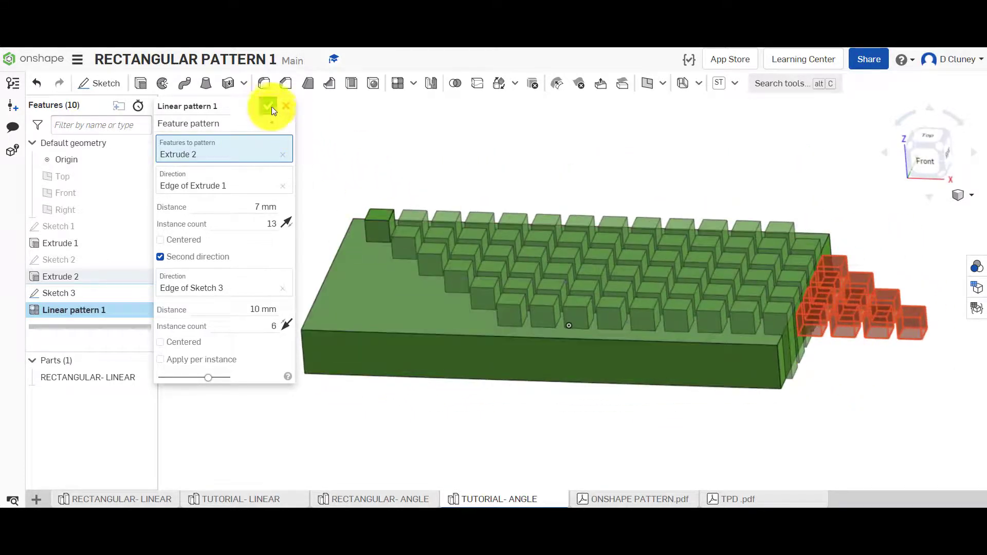
click(206, 359)
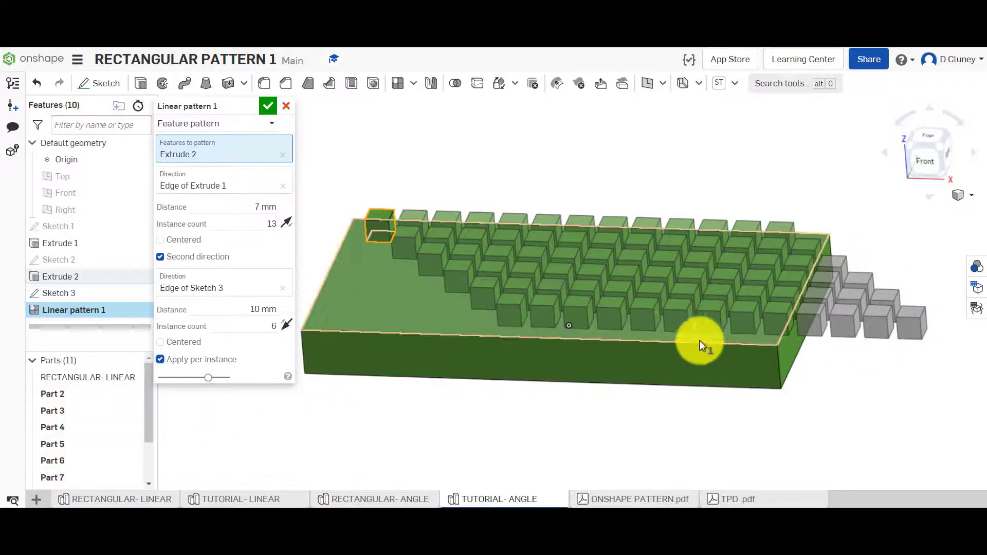
right_drag(825, 395, 782, 379)
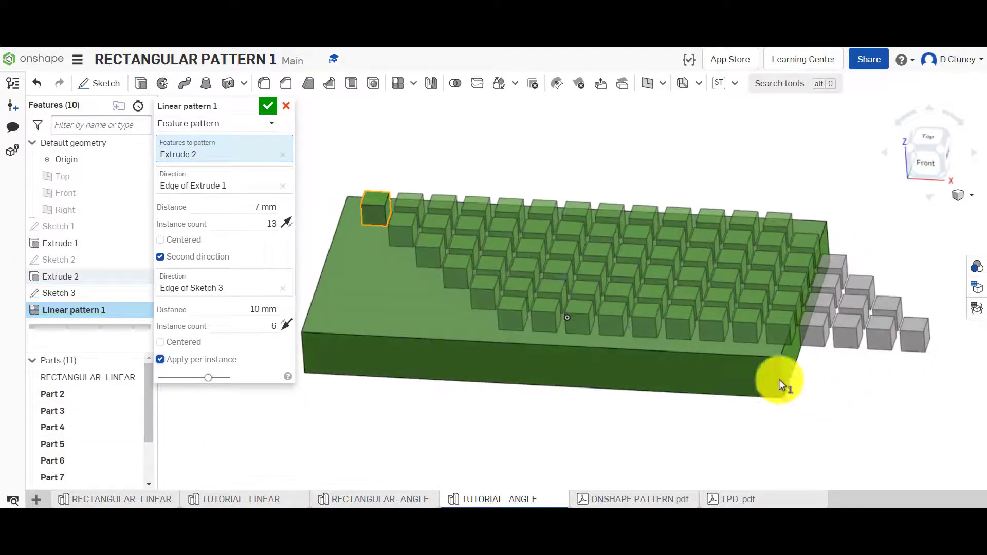
click(205, 360)
click(206, 364)
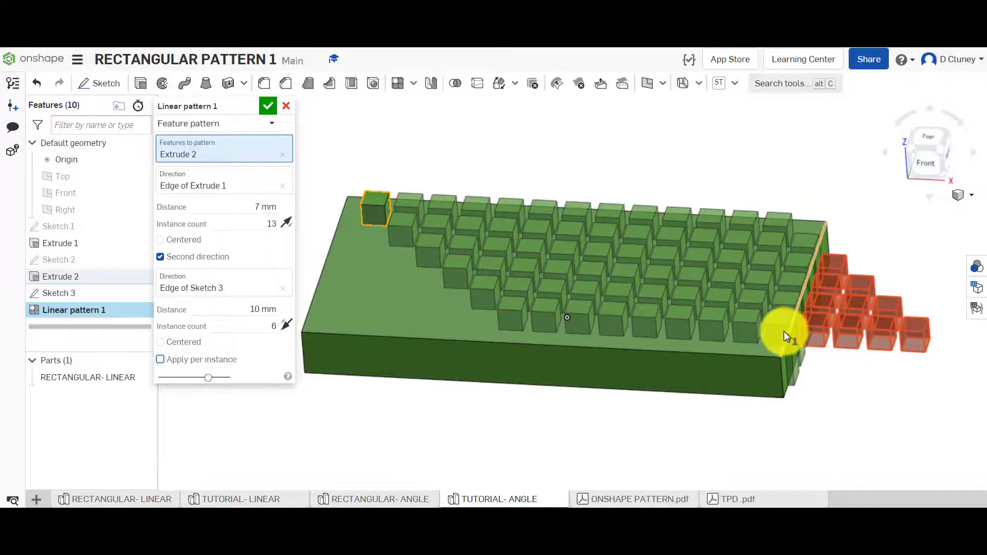
click(266, 106)
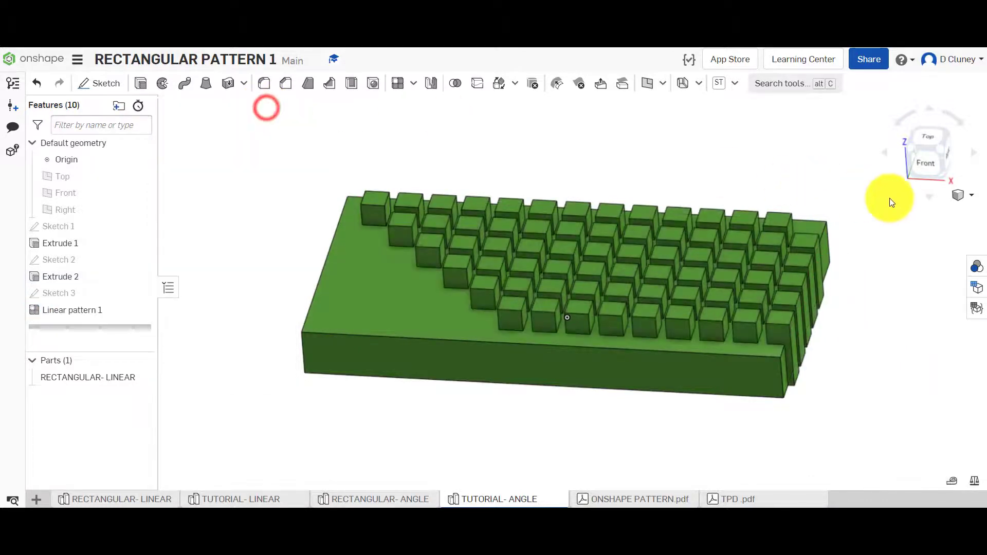
click(938, 153)
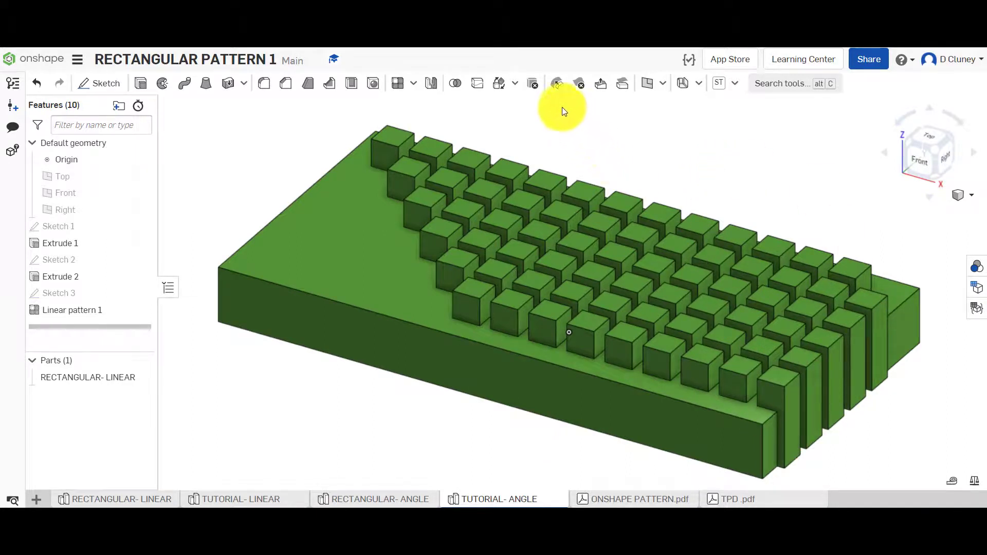
Heal away the first overhanging stud faces with a Delete face feature
click(580, 85)
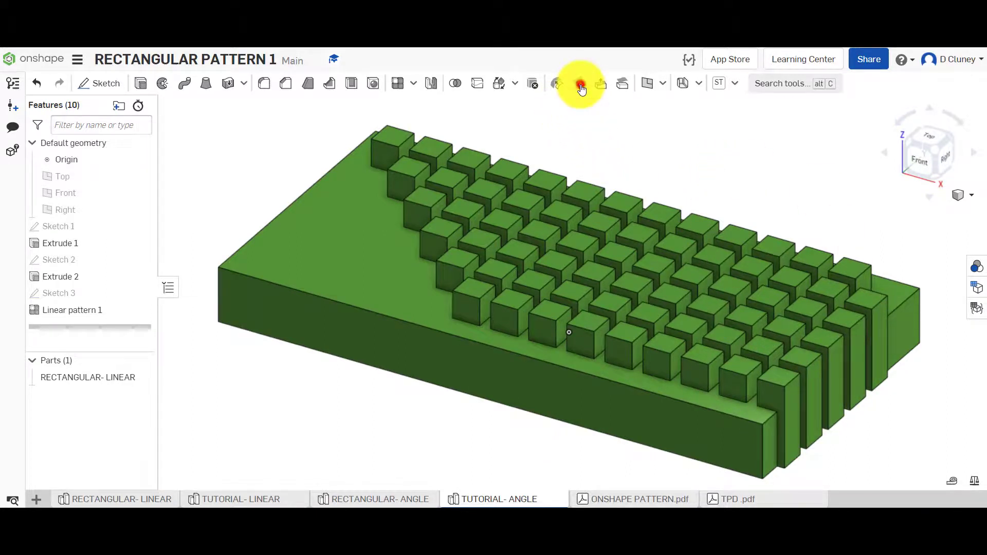
scroll(809, 436, up, 3)
scroll(809, 434, up, 1)
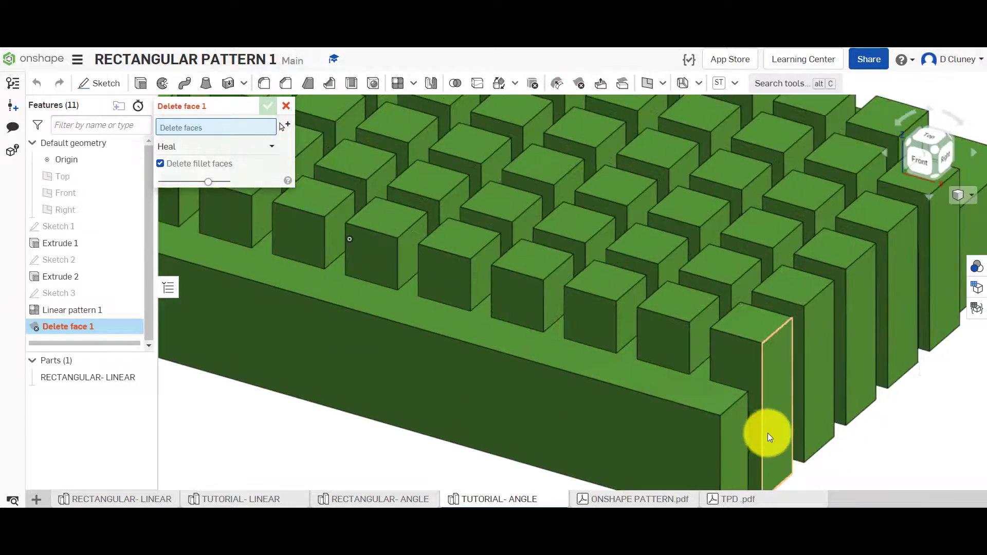
click(743, 356)
click(747, 328)
click(750, 351)
mouse_move(751, 351)
right_down()
mouse_move(797, 403)
mouse_move(785, 419)
mouse_move(704, 334)
right_up()
click(740, 295)
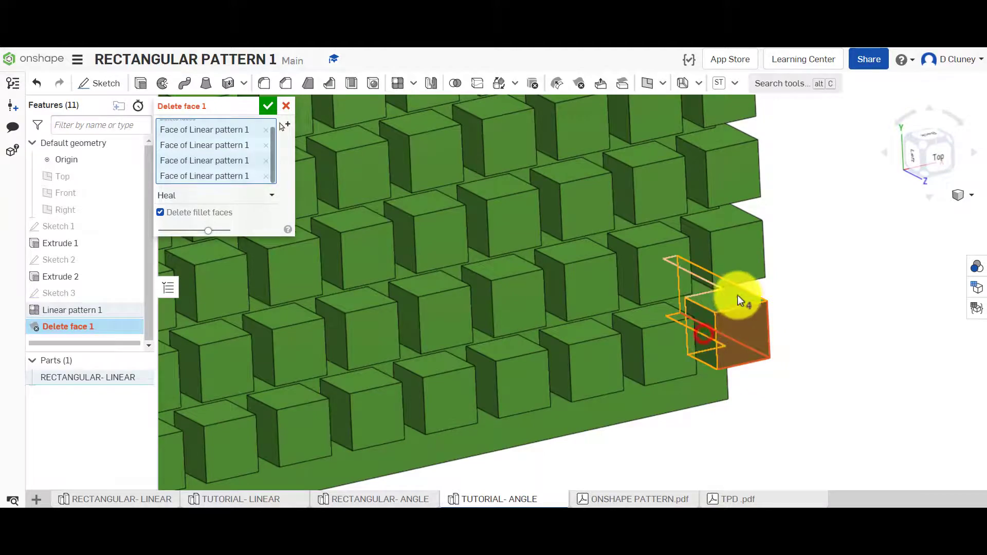
right_drag(833, 379, 759, 335)
scroll(759, 335, up, 2)
scroll(759, 334, down, 5)
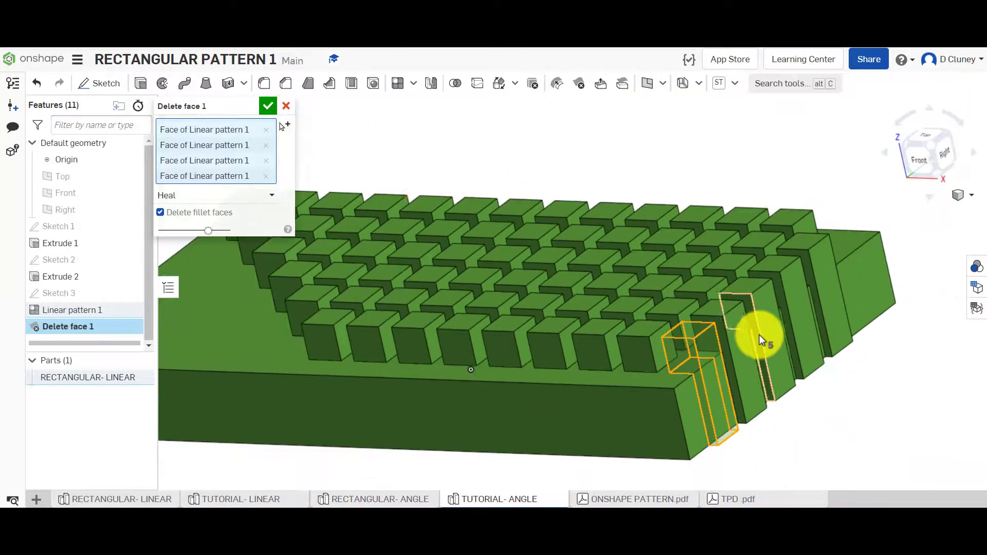
click(268, 106)
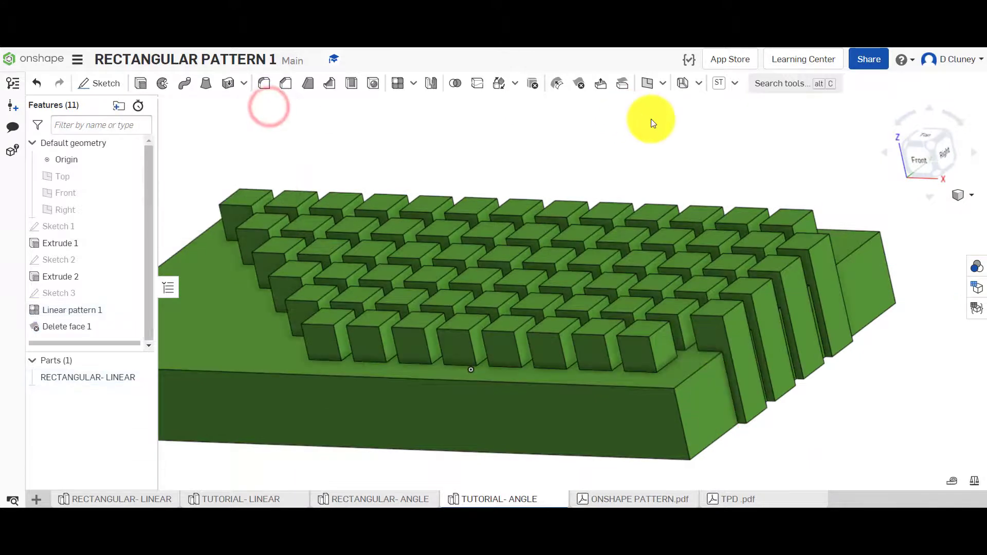
Edit Delete face 1 to add the remaining overhanging stud faces and confirm
right_click(86, 331)
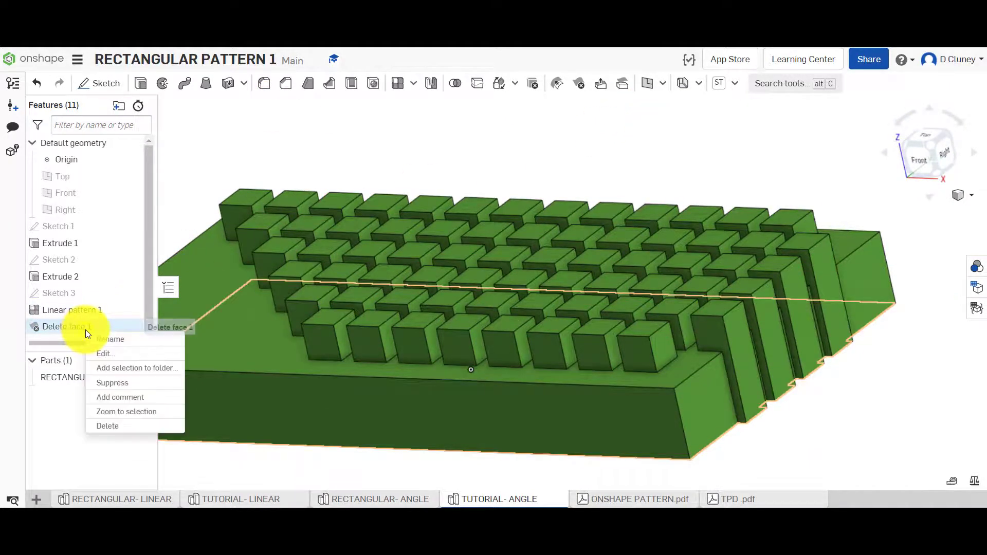
click(118, 354)
click(718, 335)
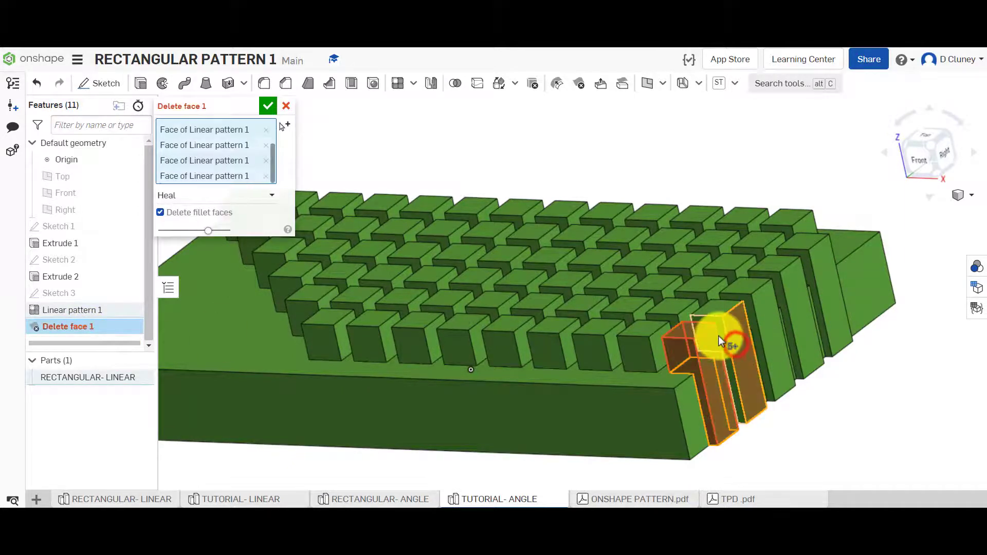
click(719, 328)
right_drag(717, 326, 671, 302)
right_drag(797, 260, 699, 319)
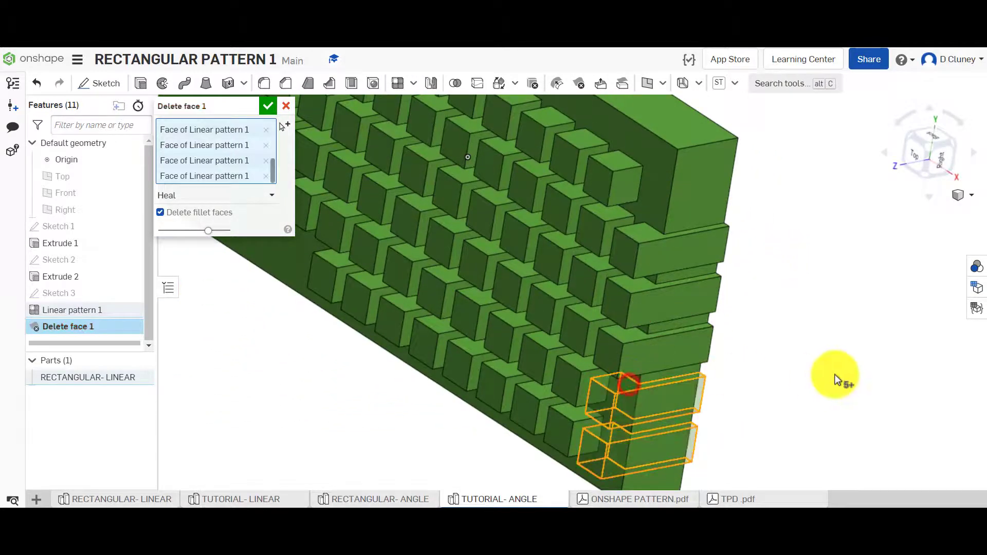
right_drag(848, 371, 792, 267)
scroll(792, 266, up, 5)
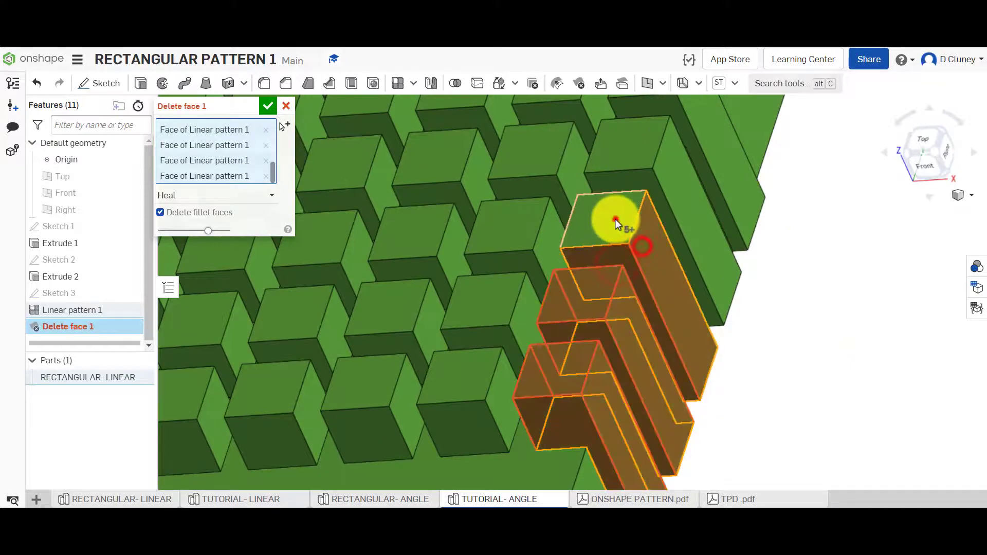
key(shift+5)
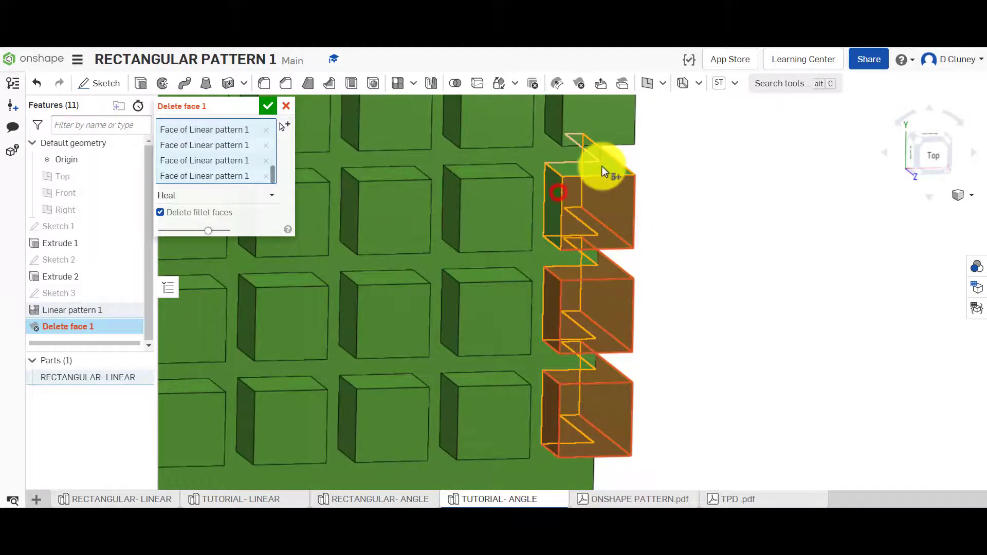
right_drag(697, 243, 642, 223)
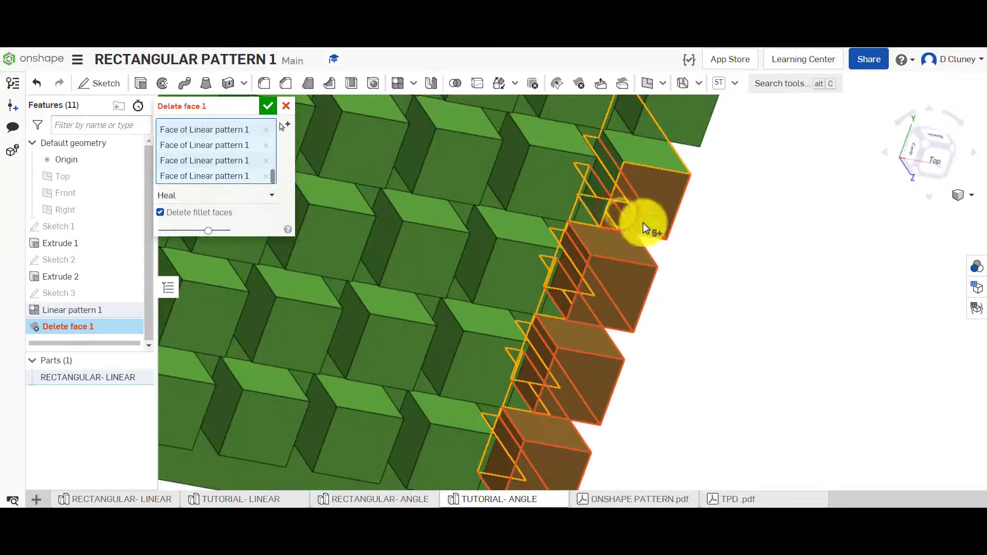
right_drag(718, 264, 696, 194)
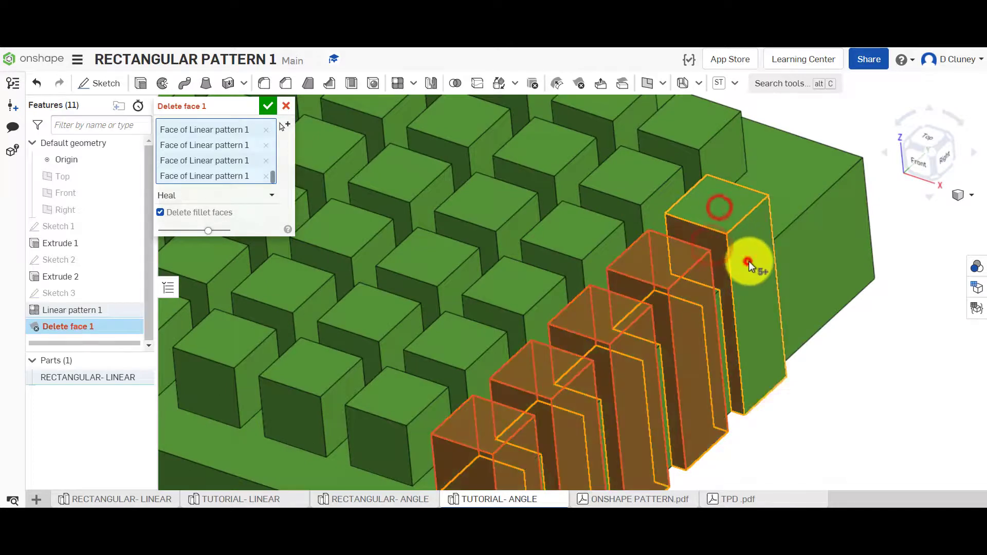
right_drag(749, 261, 754, 310)
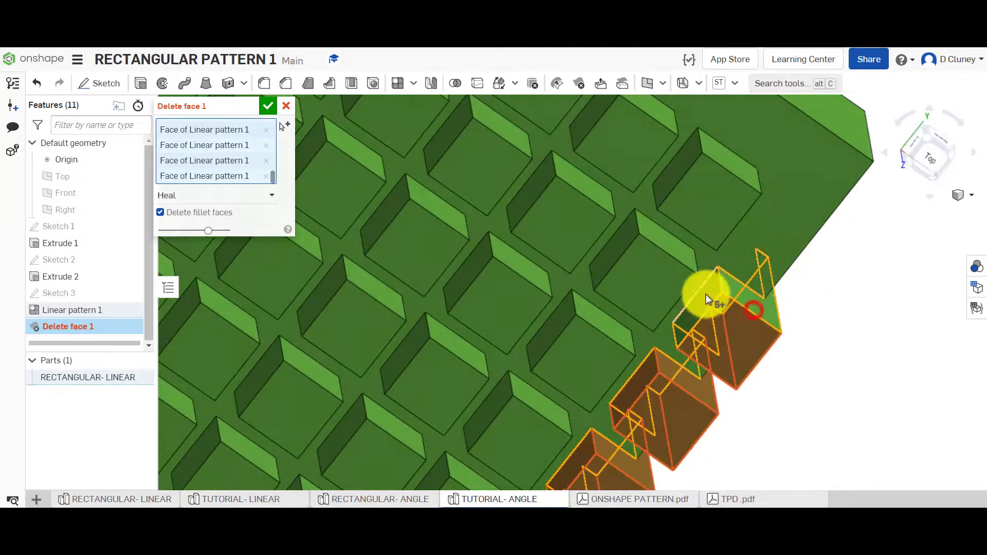
click(273, 108)
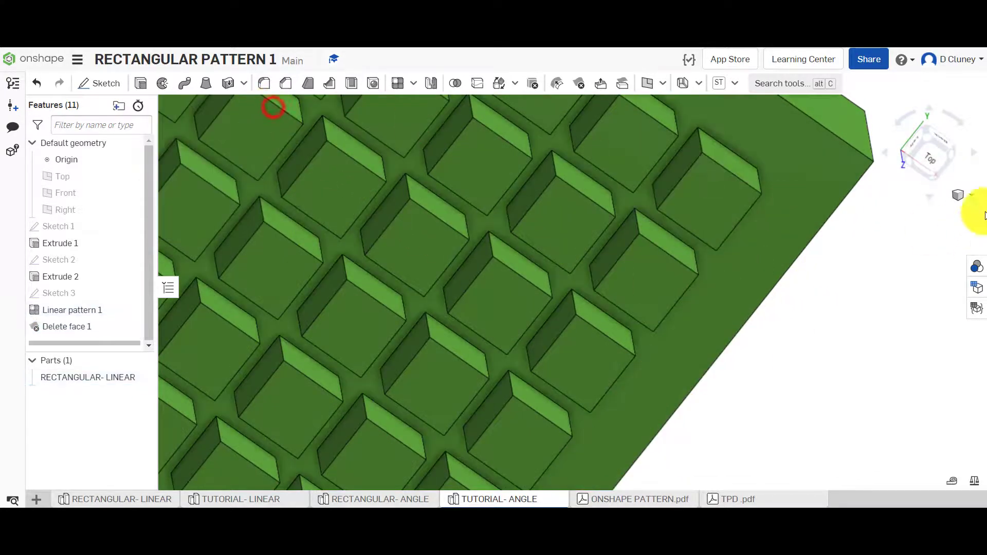
click(949, 157)
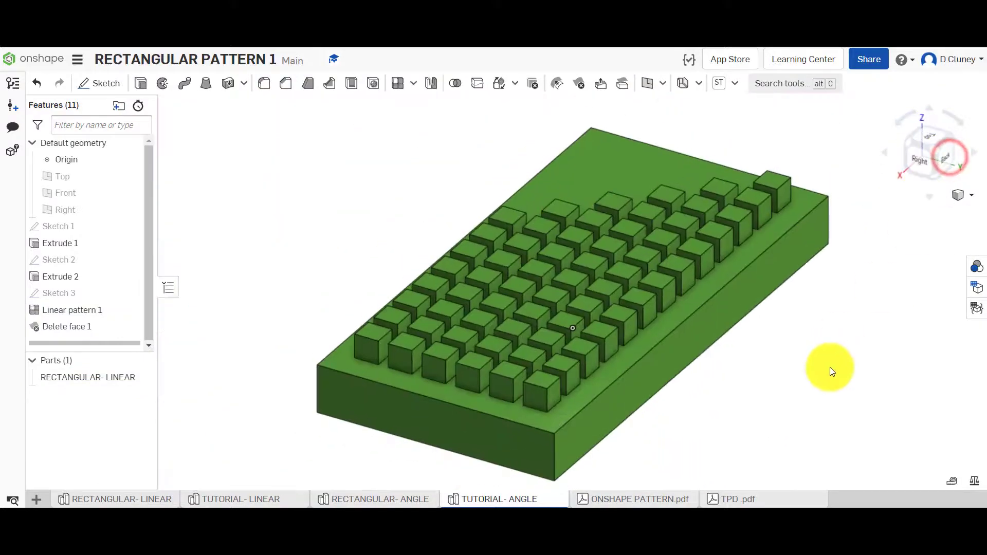
right_click(829, 372)
click(870, 424)
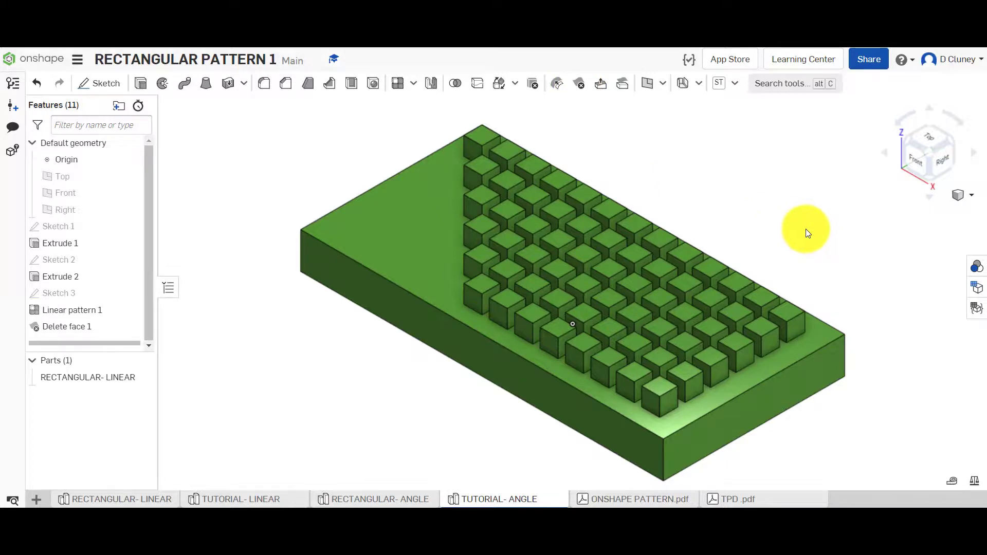
mouse_move(806, 230)
right_down()
mouse_move(825, 242)
mouse_move(831, 275)
mouse_move(809, 303)
mouse_move(809, 231)
mouse_move(786, 221)
mouse_move(802, 239)
right_up()
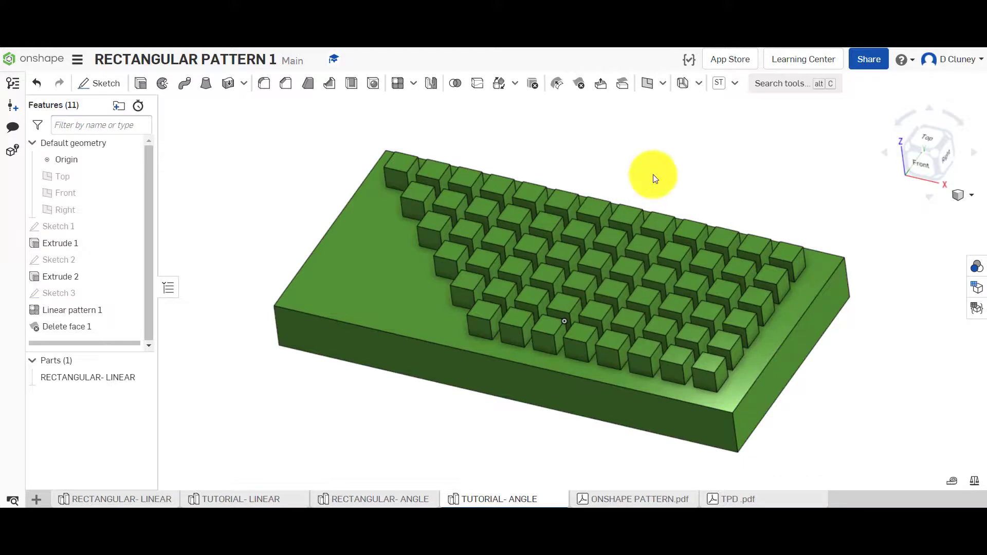
mouse_move(687, 174)
right_down()
mouse_move(696, 162)
mouse_move(688, 178)
right_up()
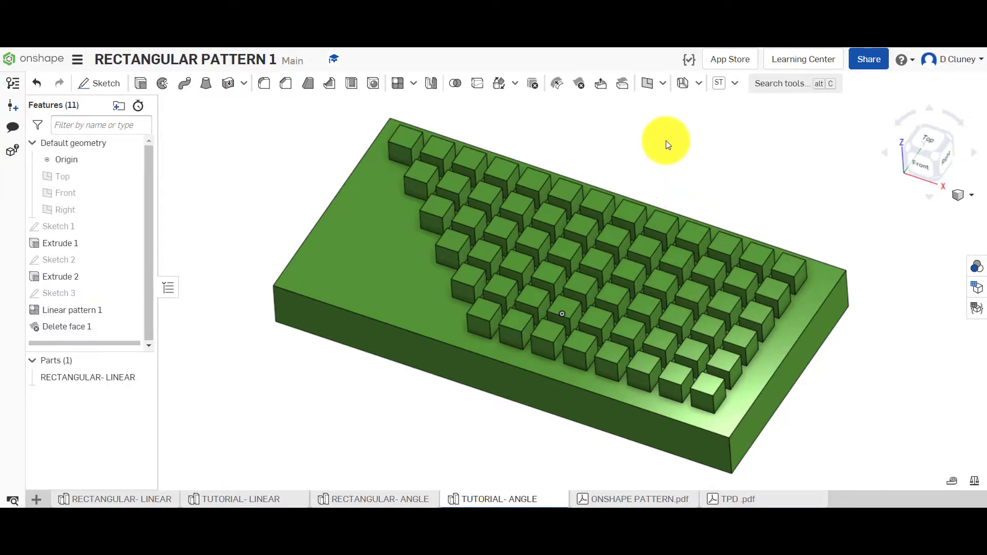
mouse_move(678, 156)
right_down()
mouse_move(683, 196)
mouse_move(681, 147)
right_up()
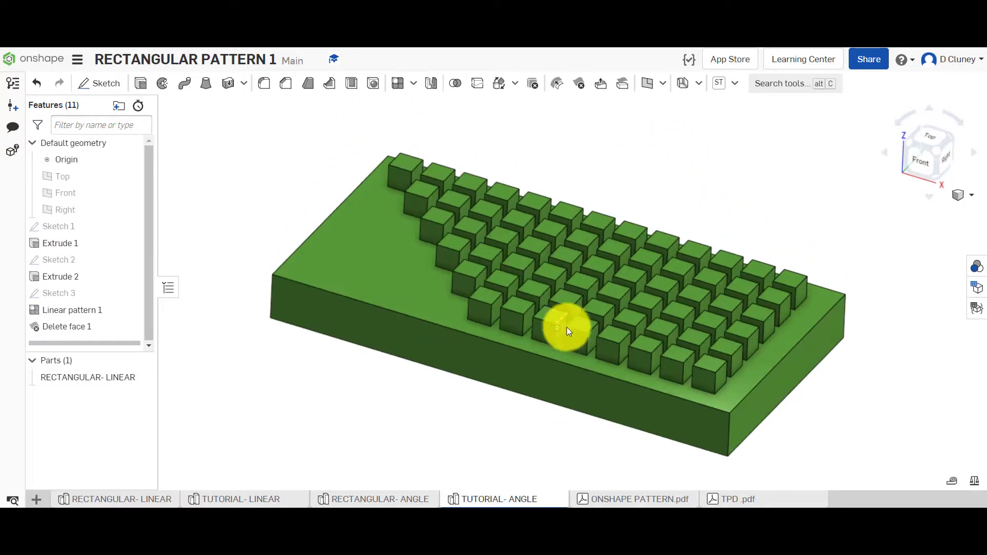